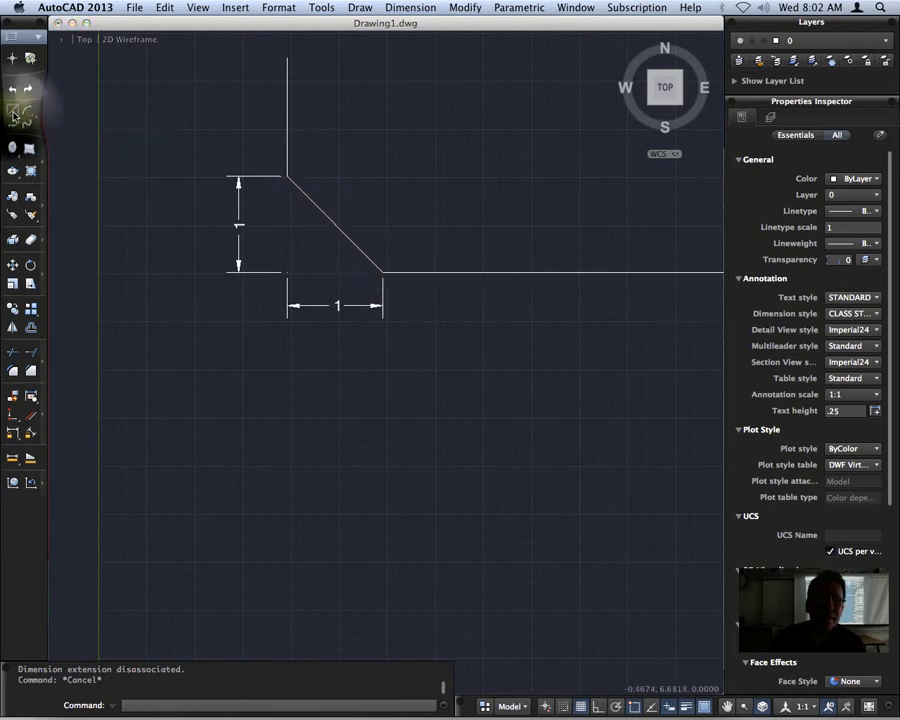
- Draw a square L-shaped corner from one vertical and one horizontal line, with Ortho on, below the dimensioned chamfer
click(12, 109)
click(292, 366)
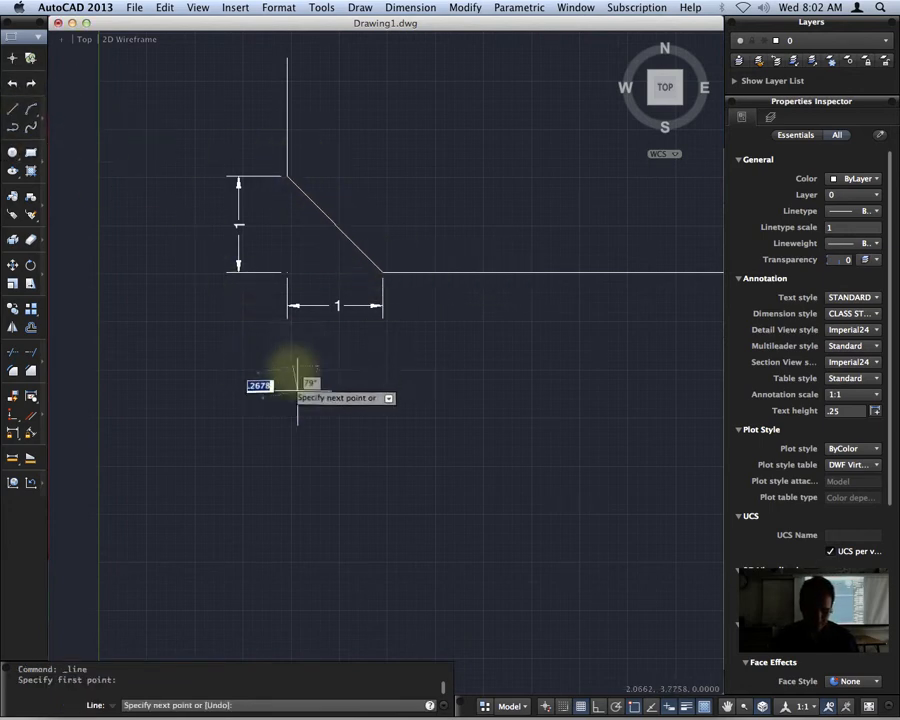
key(F8)
click(277, 591)
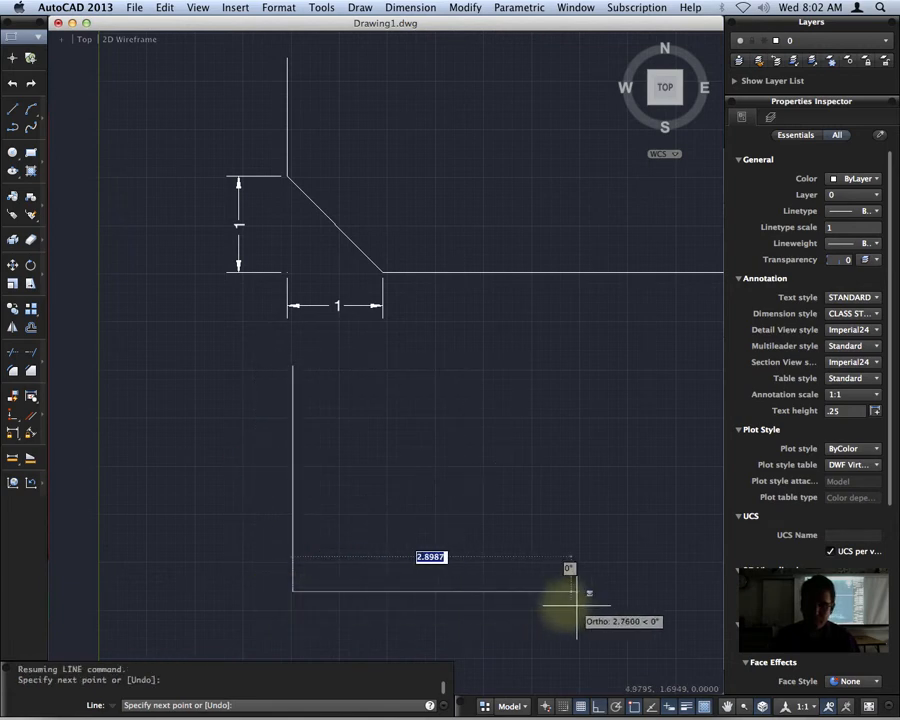
click(662, 591)
key(Return)
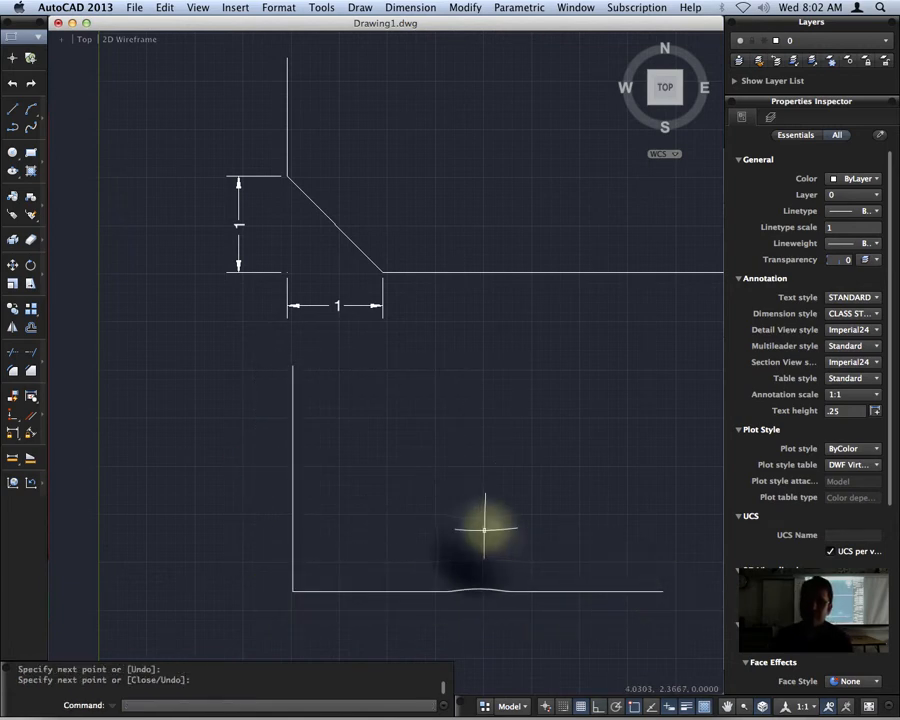
- Draw a 1 by 1 rectangle inside the L-shape, starting from the intersection of its two lines
scroll(474, 534, down, 3)
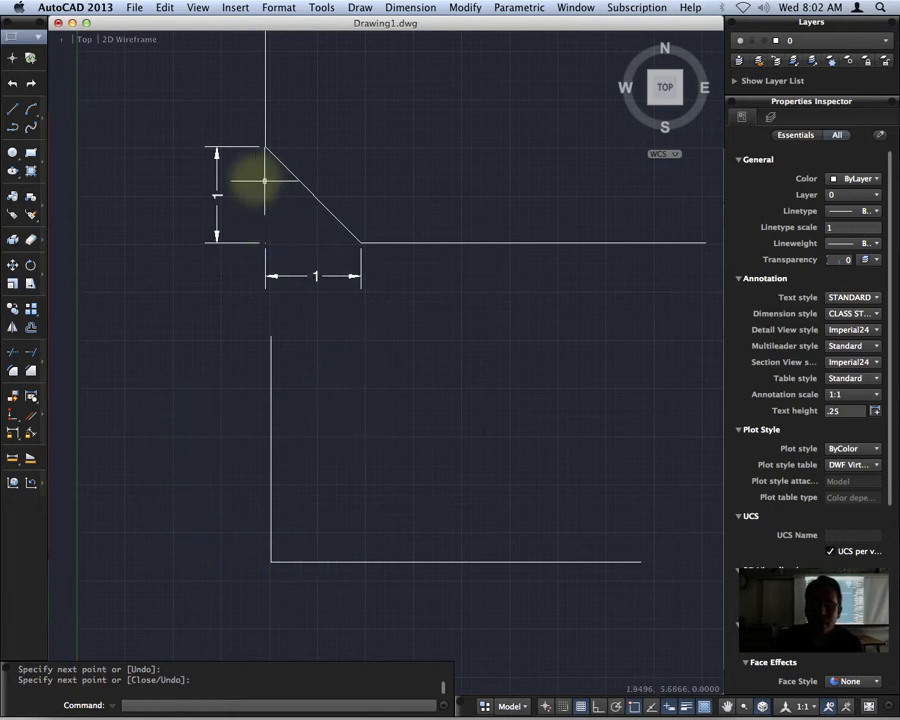
click(31, 152)
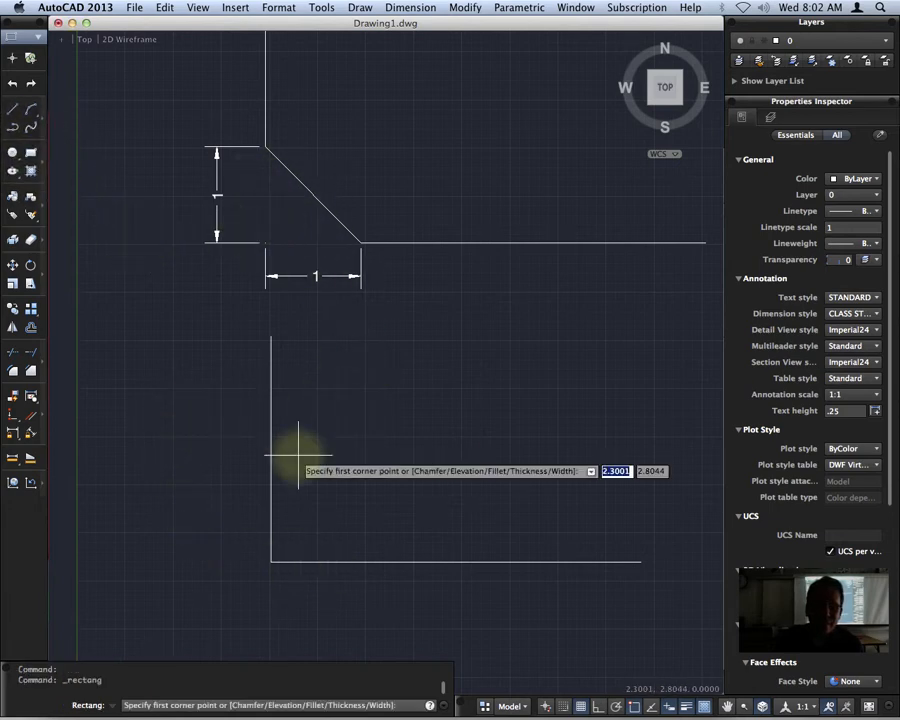
click(271, 561)
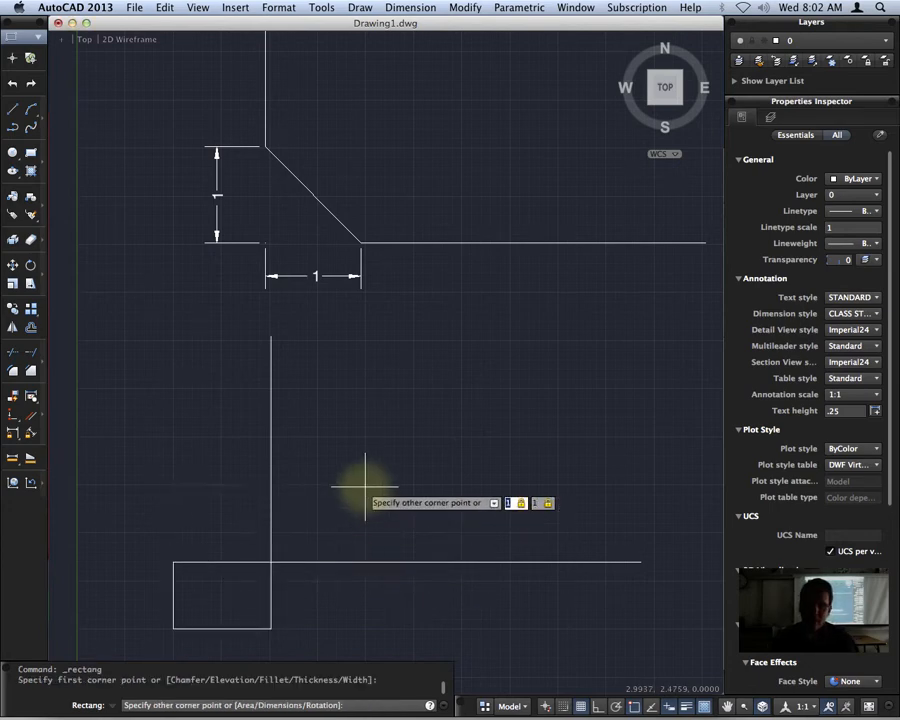
key(Return)
- Draw a diagonal line across the square, from its upper end on the vertical line to its far end on the horizontal line
click(12, 109)
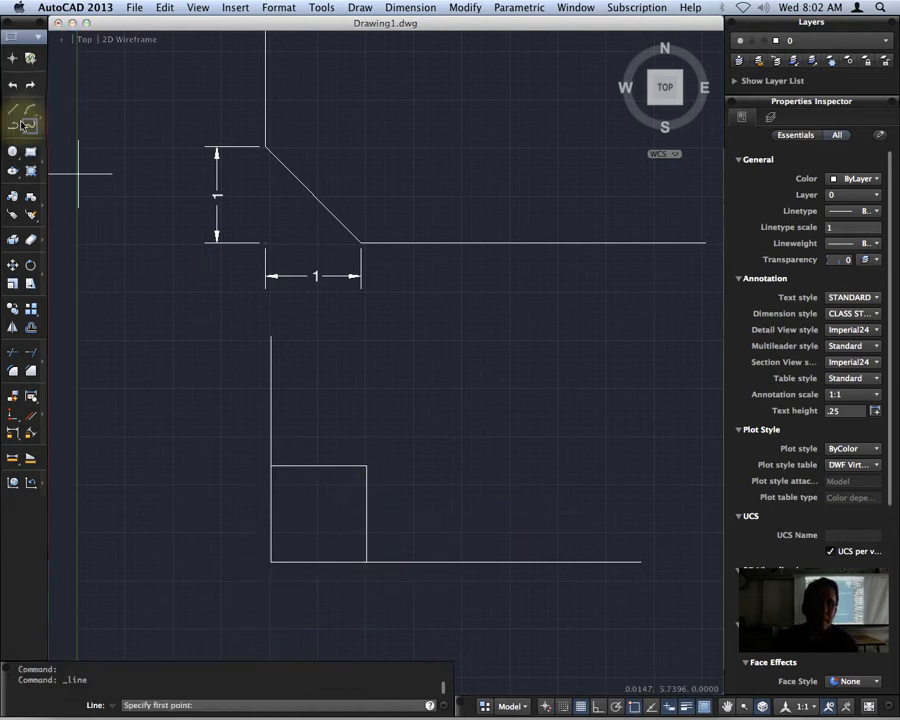
click(271, 466)
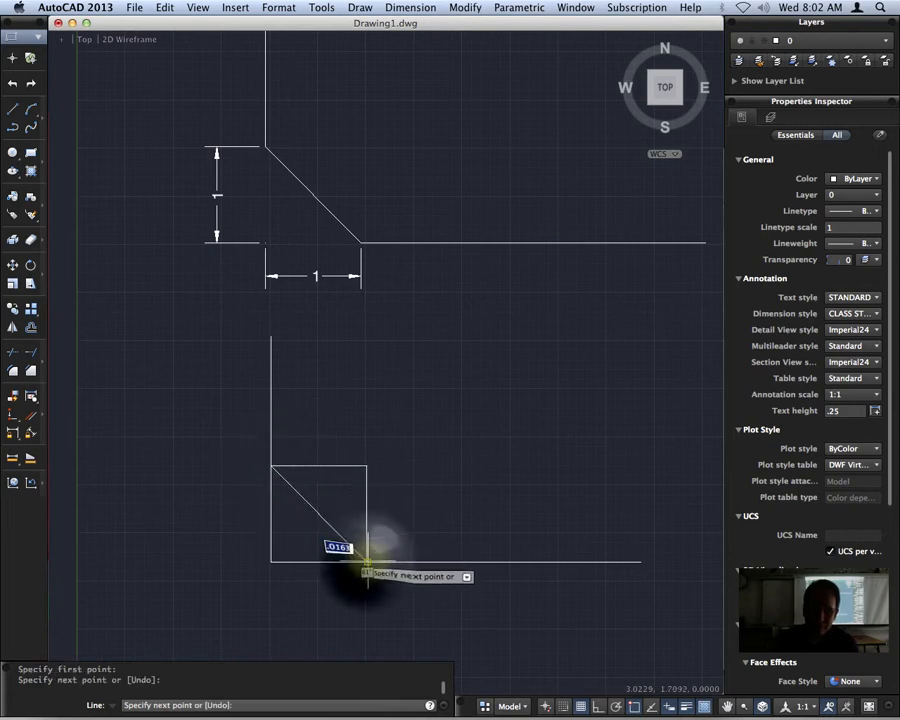
click(366, 561)
key(Return)
- Trim away the square's outer sides and the vertical line's stub below the diagonal, using all objects as cutting edges
text(tr)
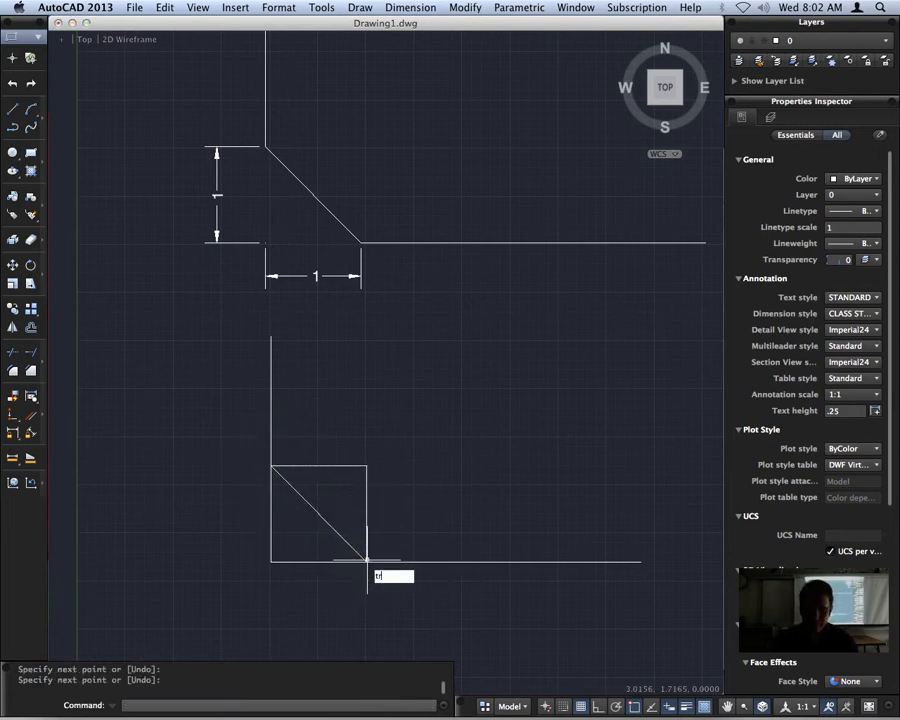
key(Return)
key(Return)
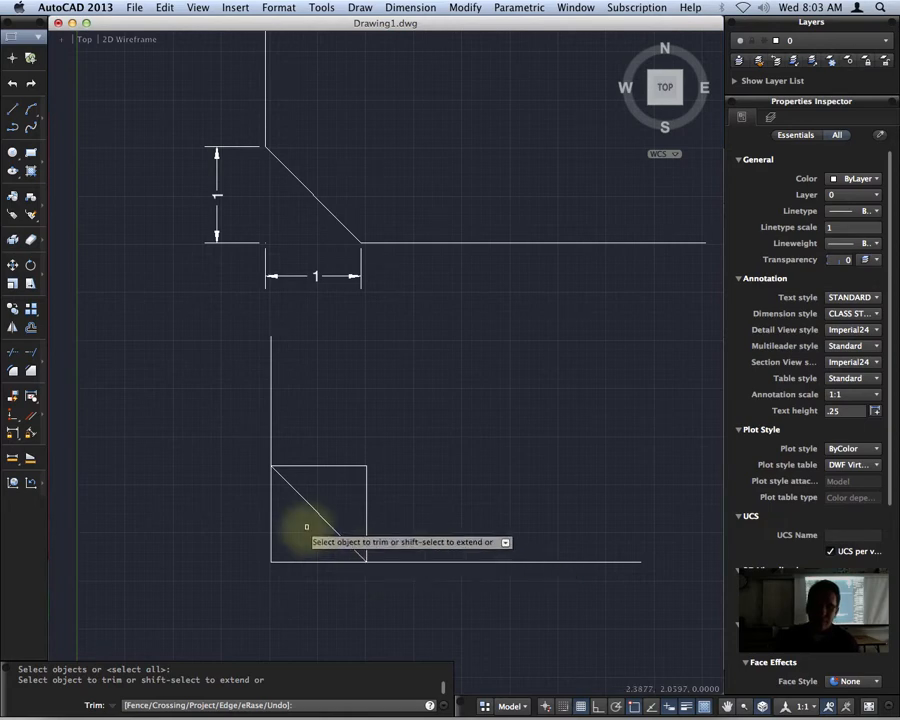
click(343, 466)
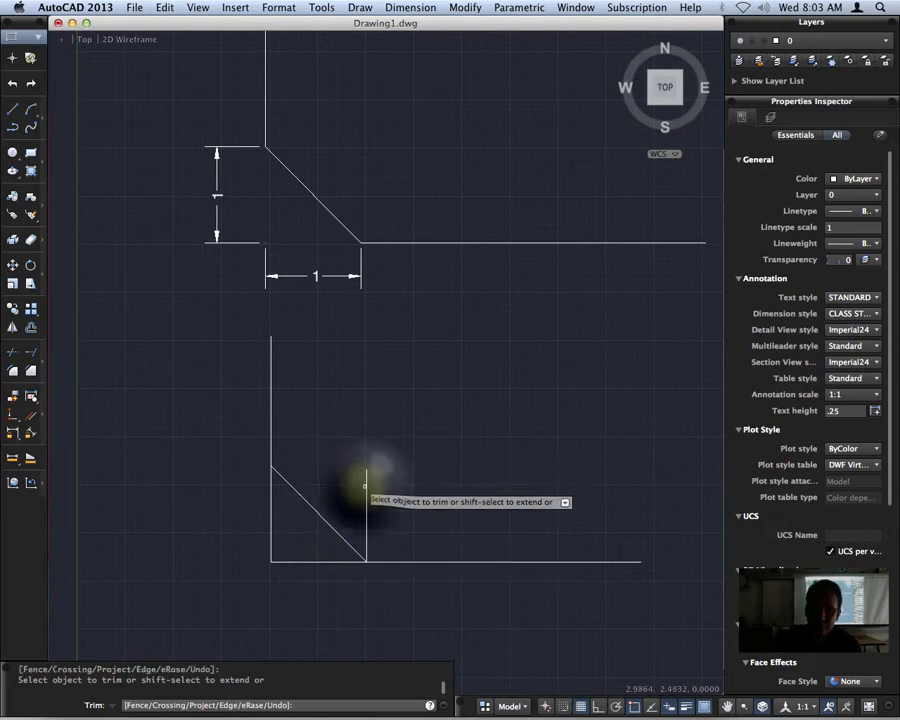
click(365, 492)
click(271, 519)
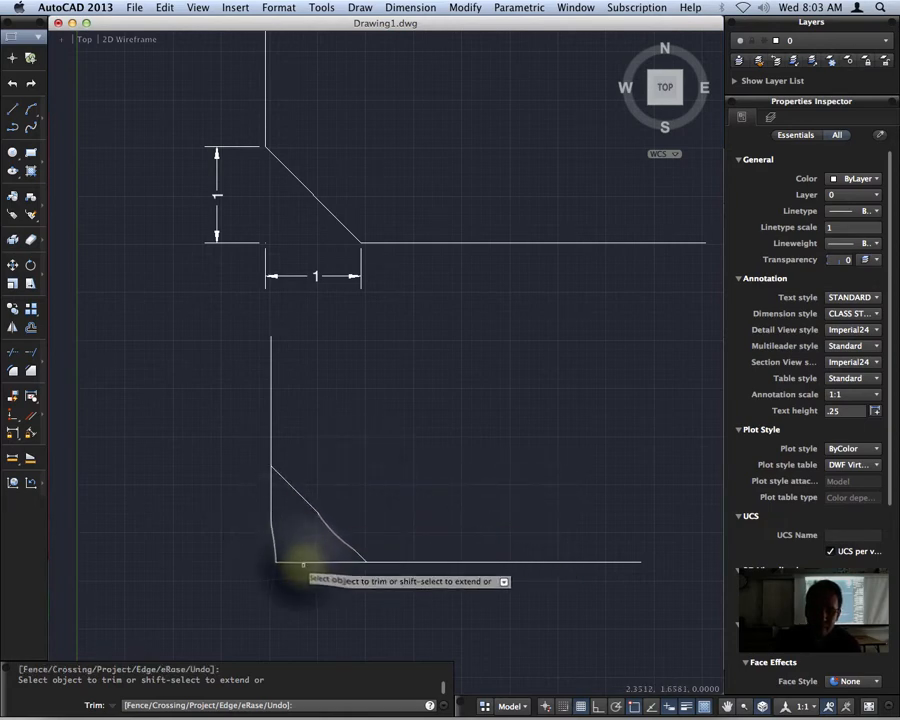
click(302, 562)
click(271, 530)
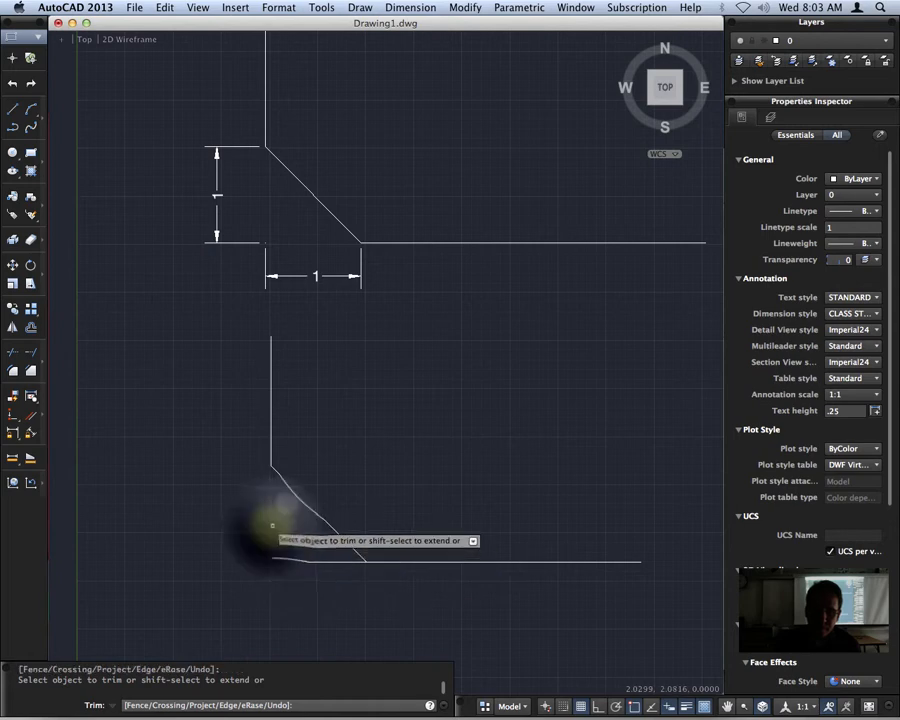
click(292, 562)
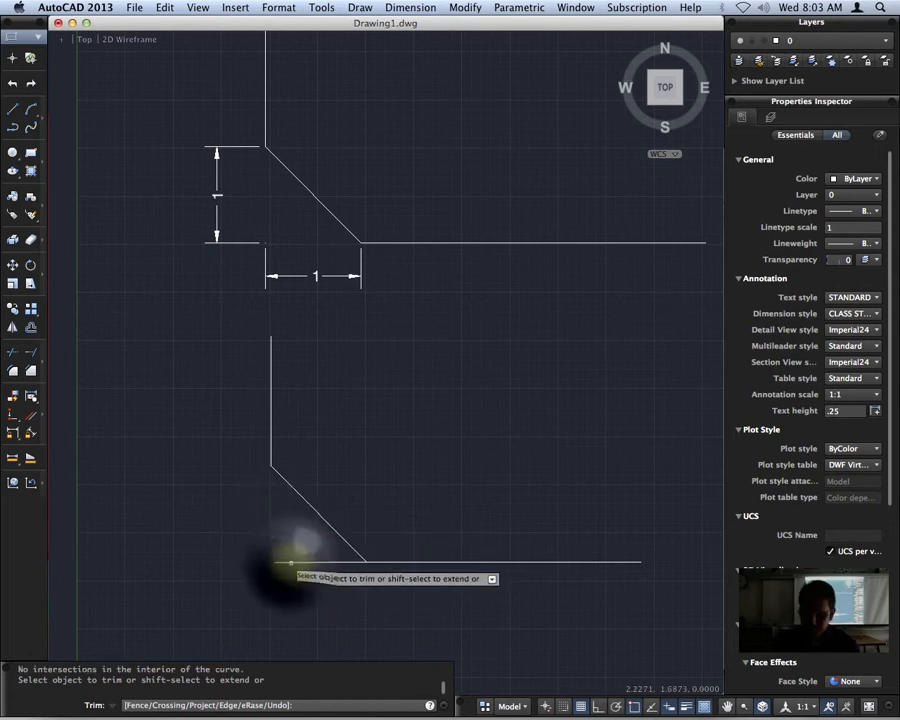
key(Return)
click(295, 558)
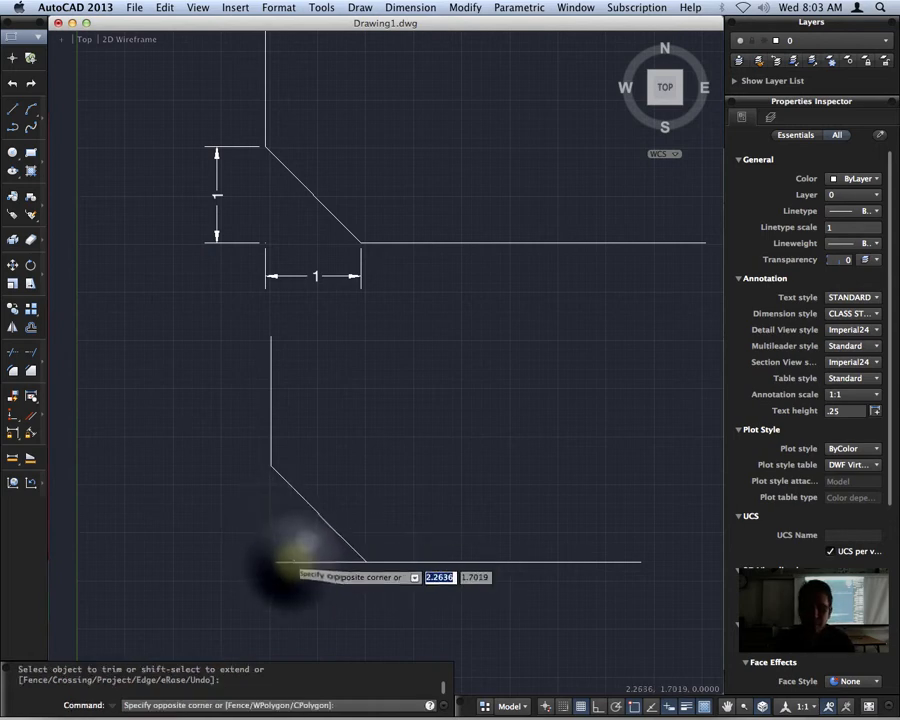
click(292, 562)
key(Escape)
key(Escape)
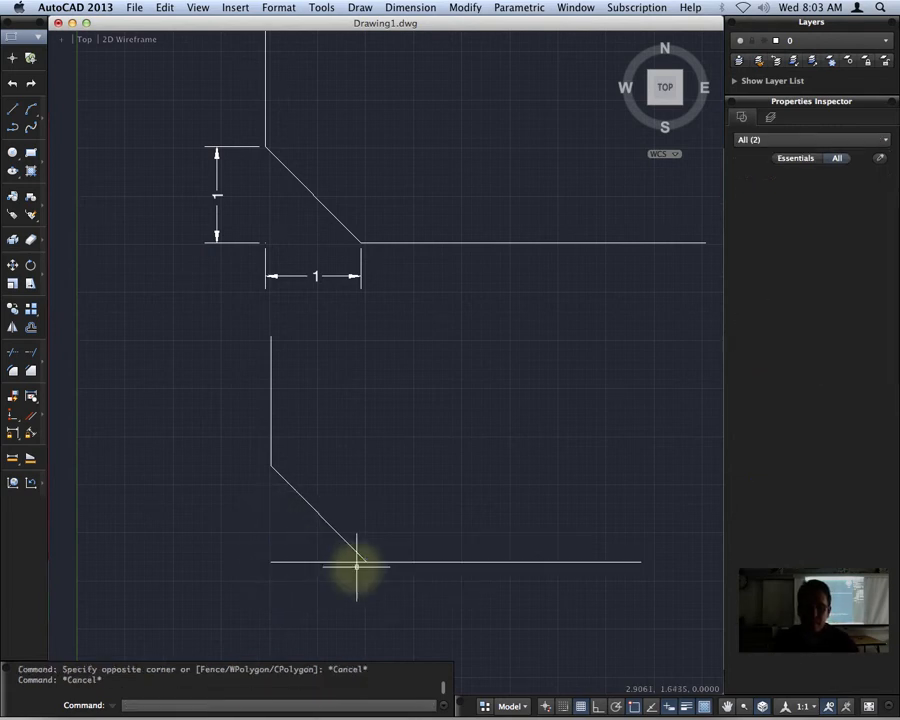
text(tr)
key(Return)
key(Return)
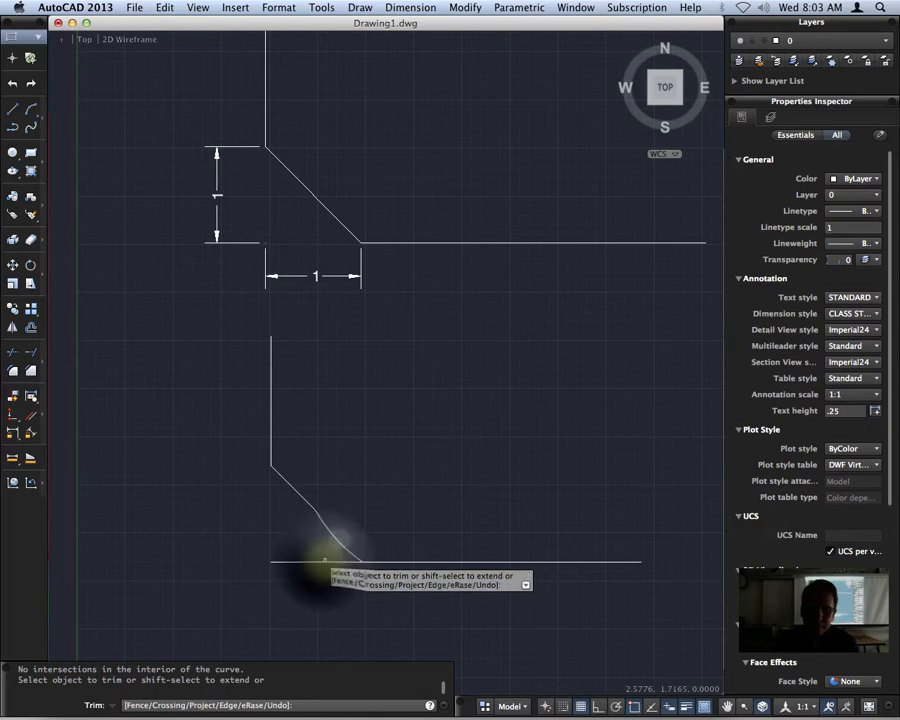
key(Escape)
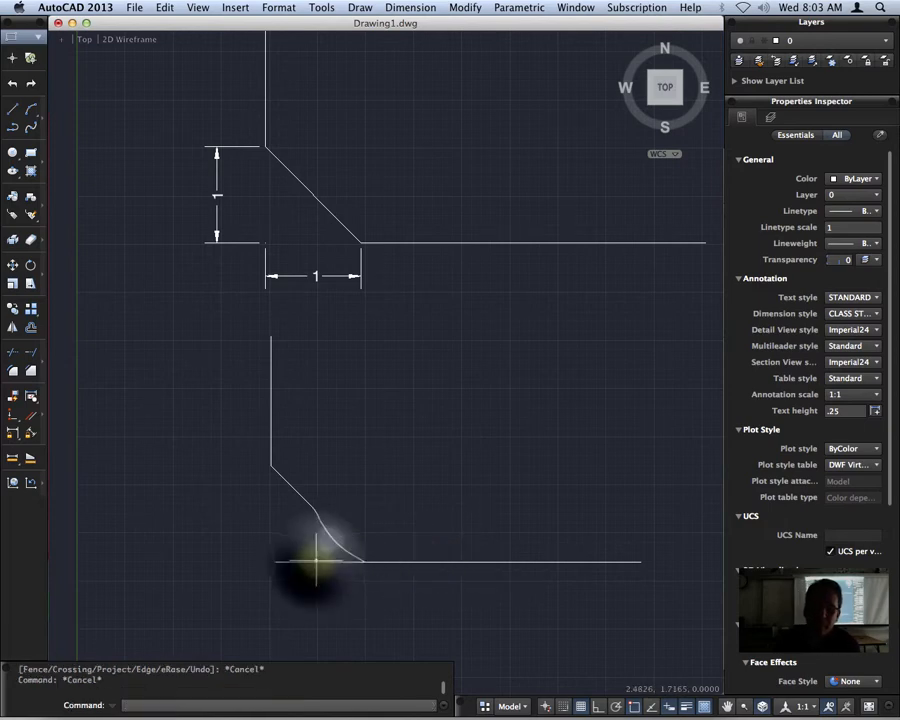
- Erase the leftover square segment below the diagonal and trim the horizontal line back to the diagonal's lower end
click(317, 558)
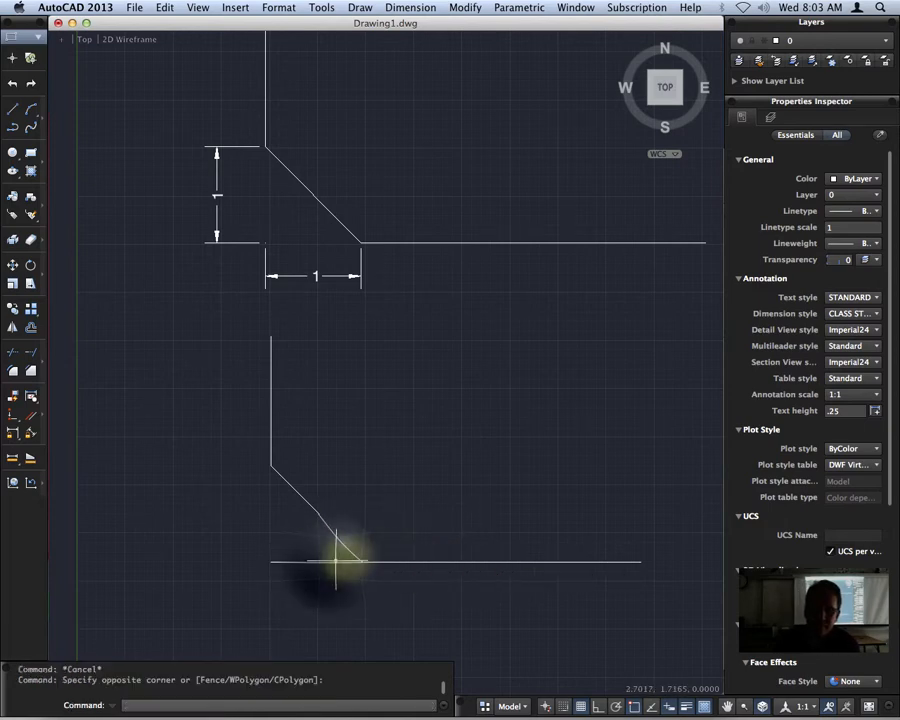
click(330, 565)
key(Delete)
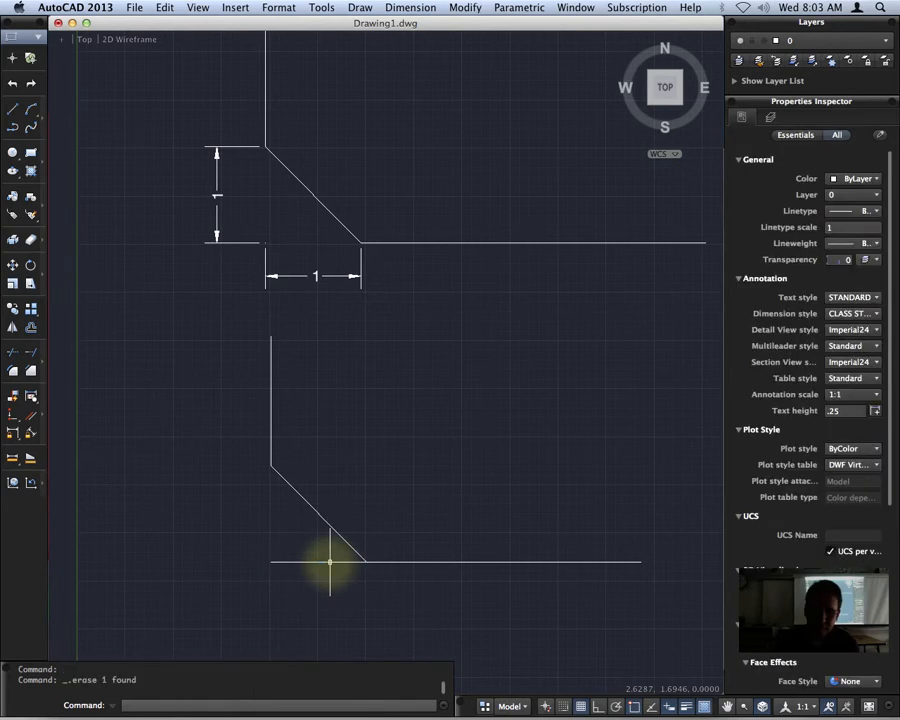
key(Return)
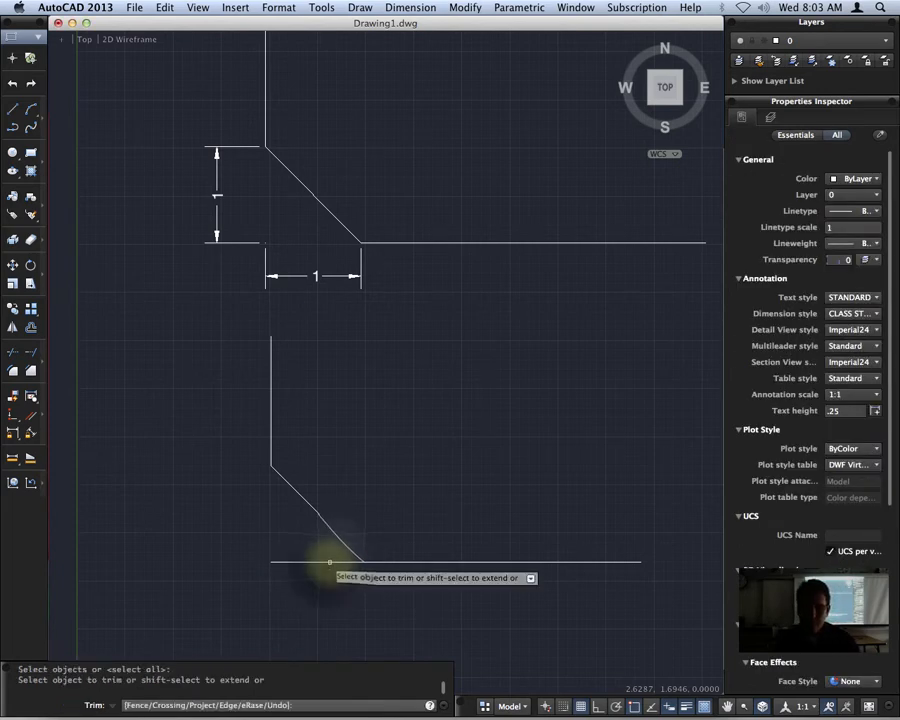
key(Return)
click(320, 561)
key(Return)
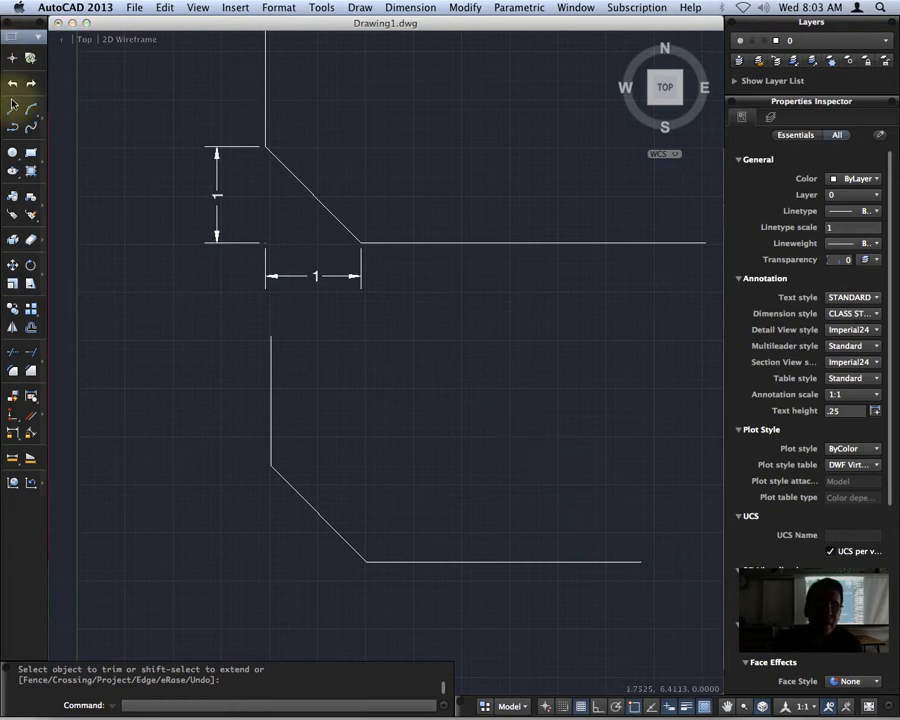
mouse_move(427, 594)
middle_down()
mouse_move(420, 502)
mouse_move(398, 414)
mouse_move(405, 411)
middle_up()
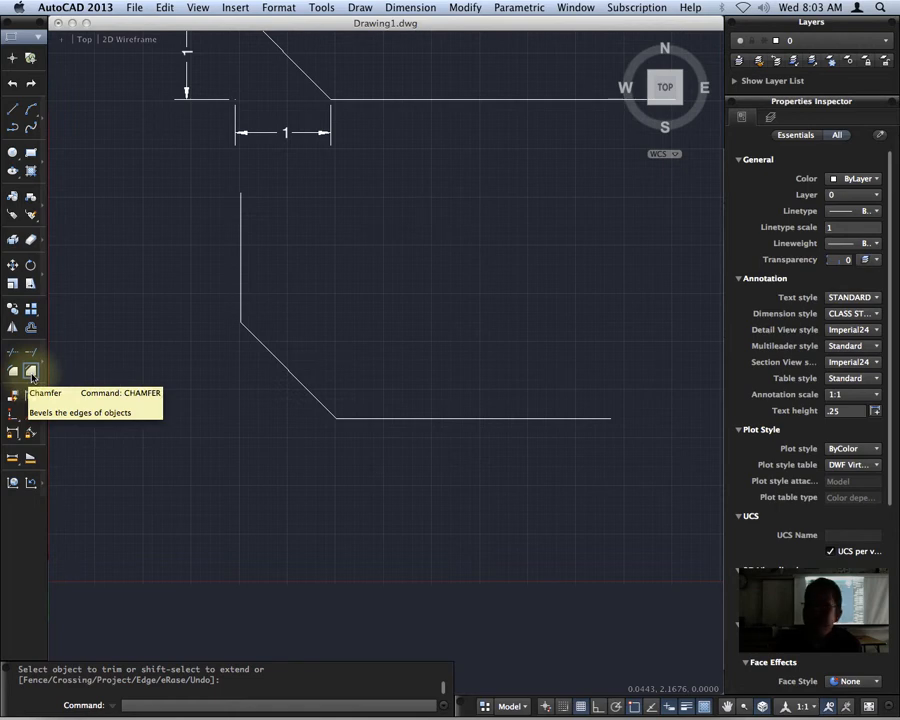
click(234, 466)
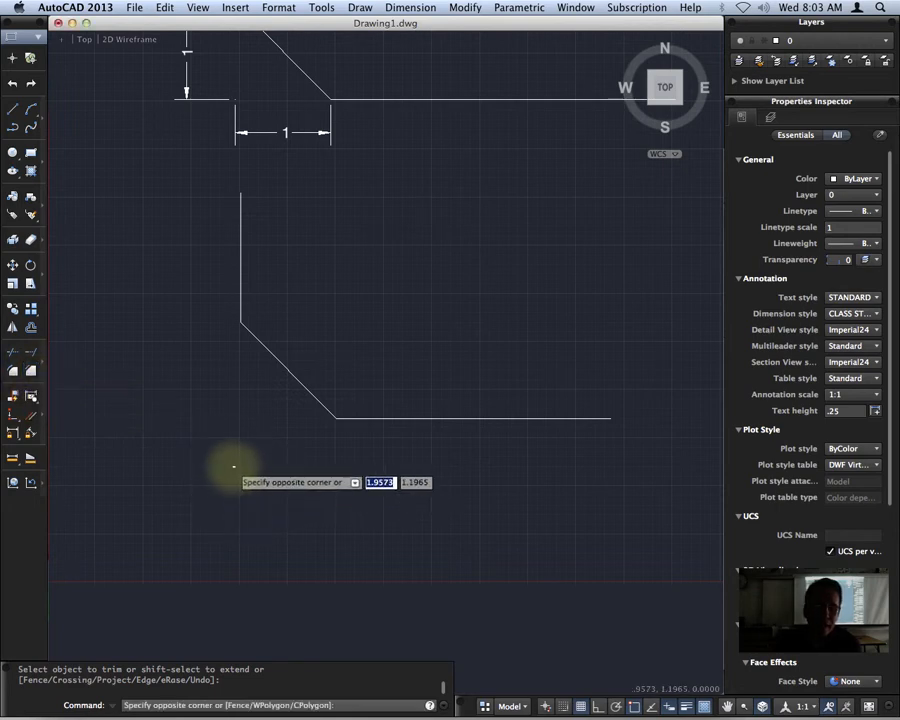
key(Escape)
middle_drag(279, 492, 276, 364)
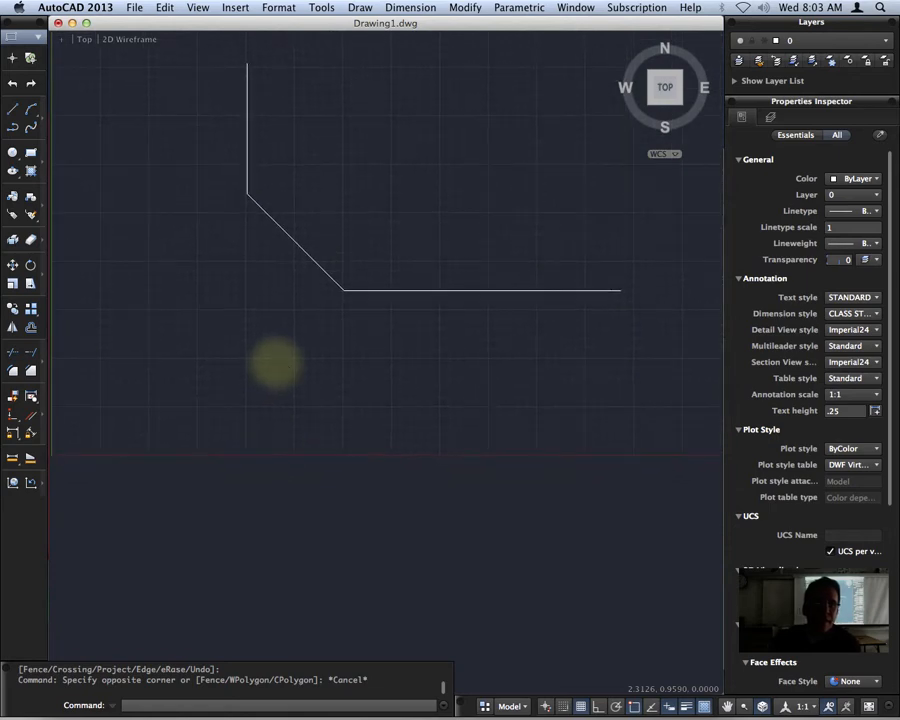
- Draw a new square L-shaped corner from one vertical and one horizontal line, with Ortho on, above the dimensioned chamfer
click(13, 109)
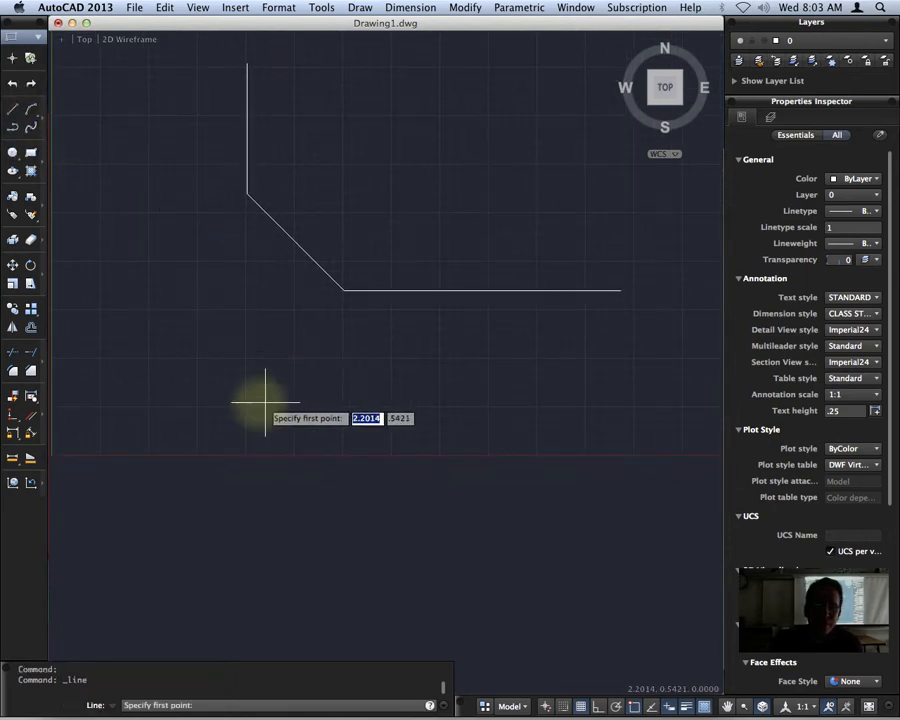
middle_drag(377, 209, 312, 680)
mouse_move(382, 342)
middle_down()
mouse_move(458, 432)
mouse_move(435, 490)
mouse_move(382, 496)
middle_up()
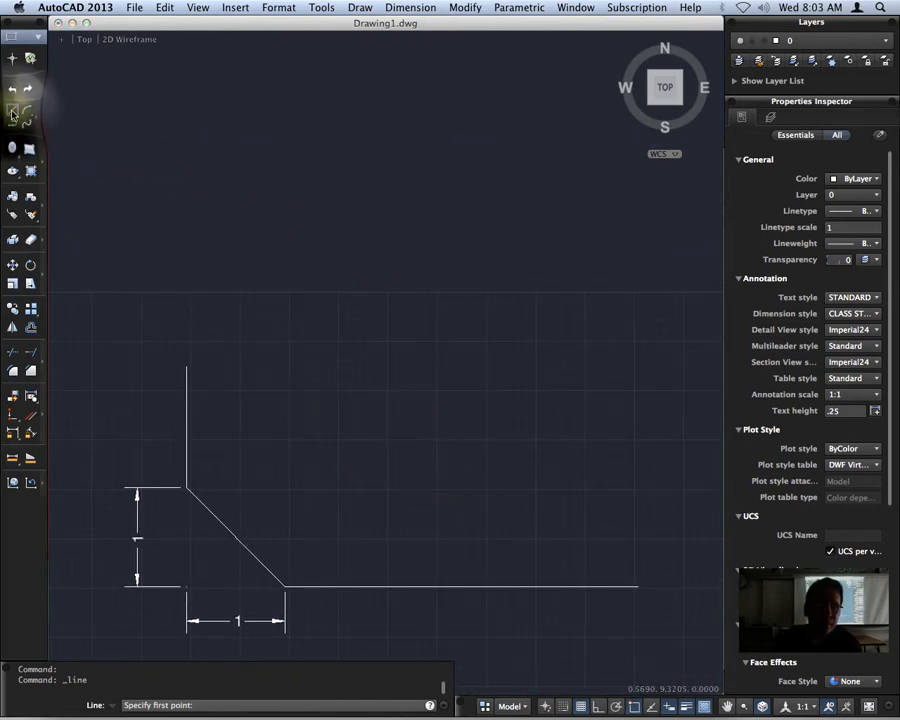
click(178, 75)
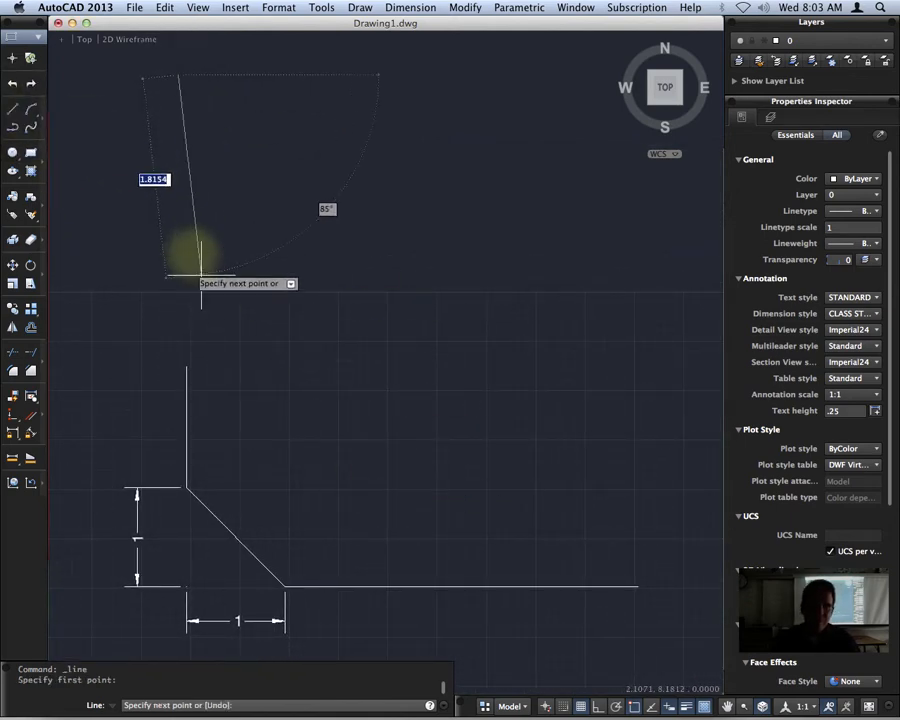
key(F8)
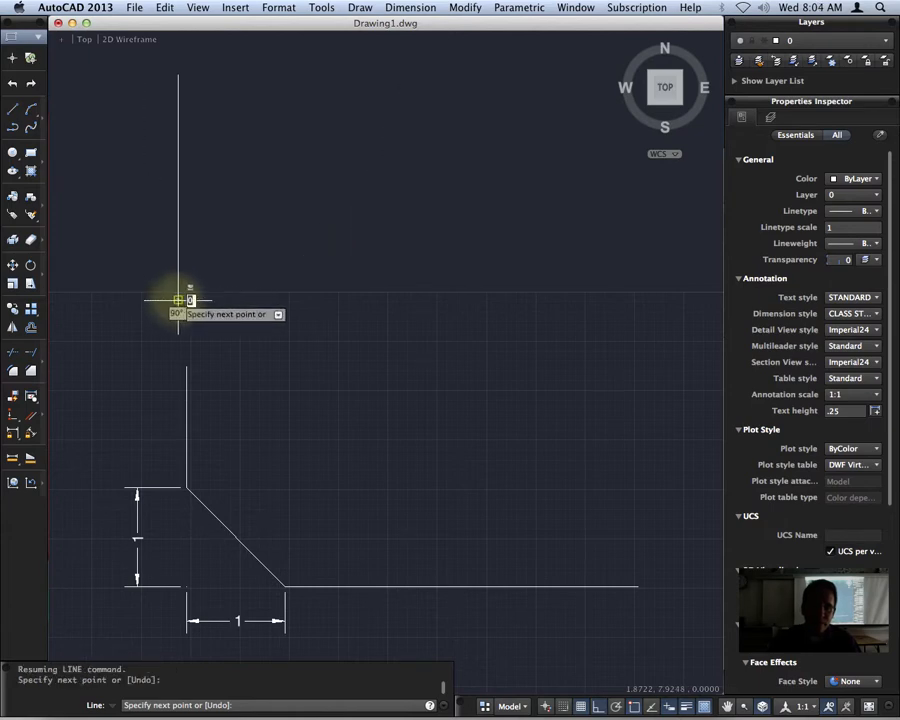
click(178, 300)
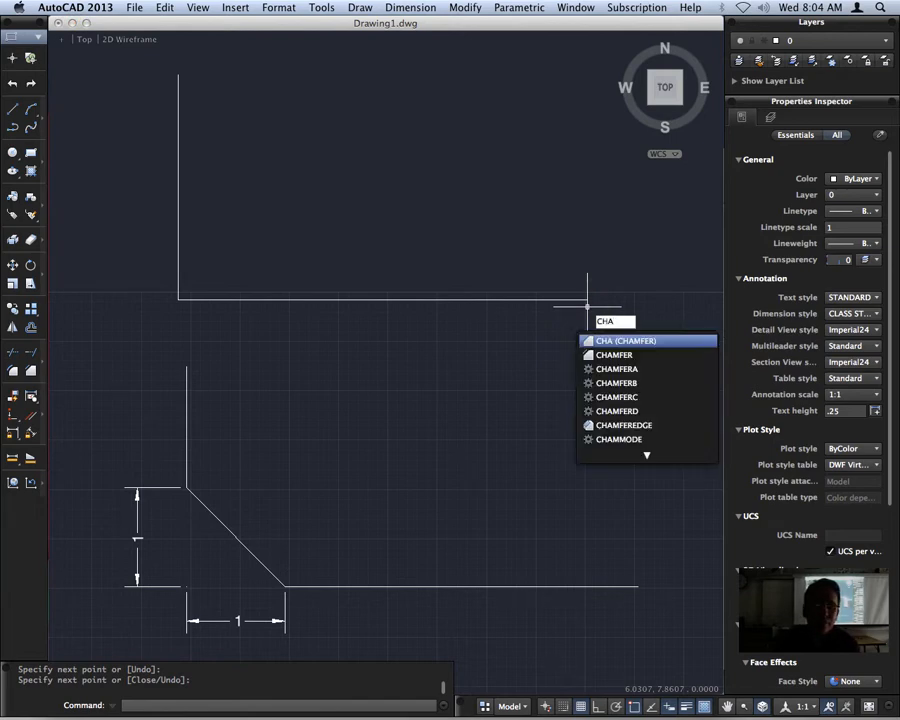
- Chamfer the new L-shaped corner with both distances set to 1, picking the vertical line and the horizontal line
key(Return)
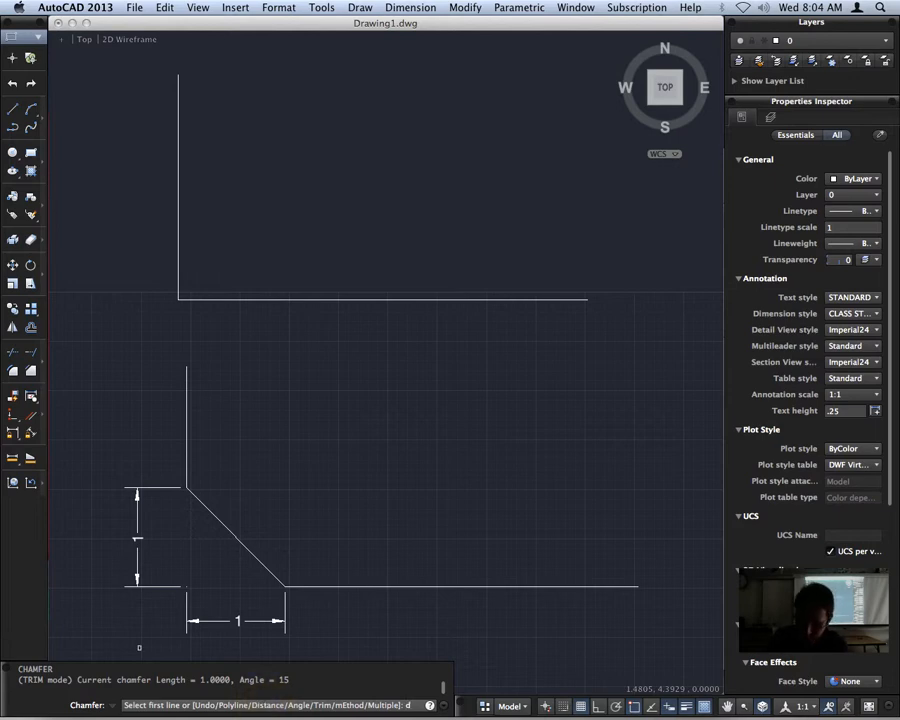
key(Return)
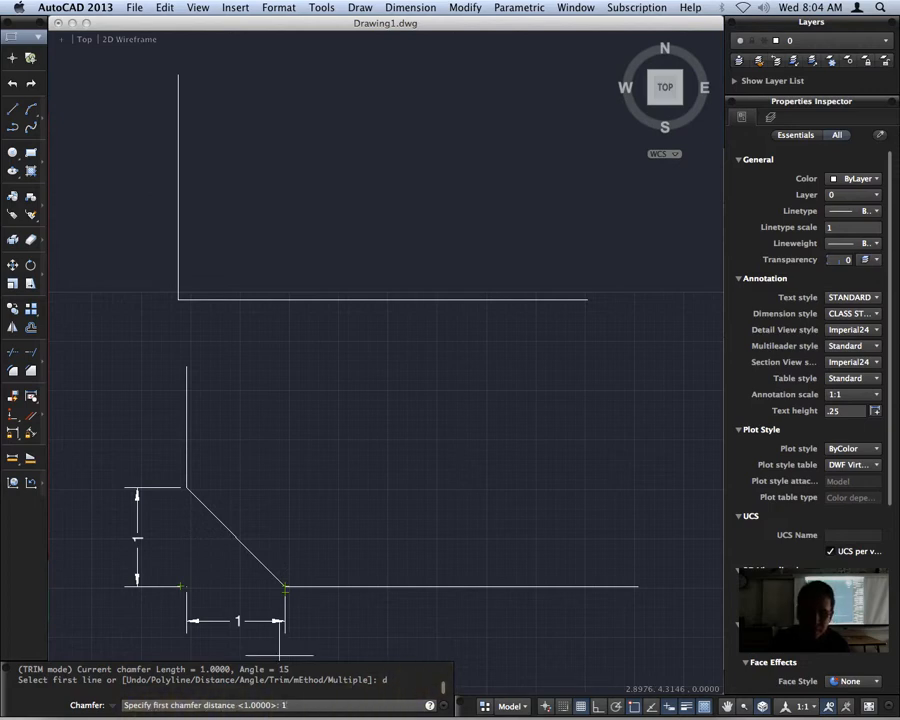
key(Return)
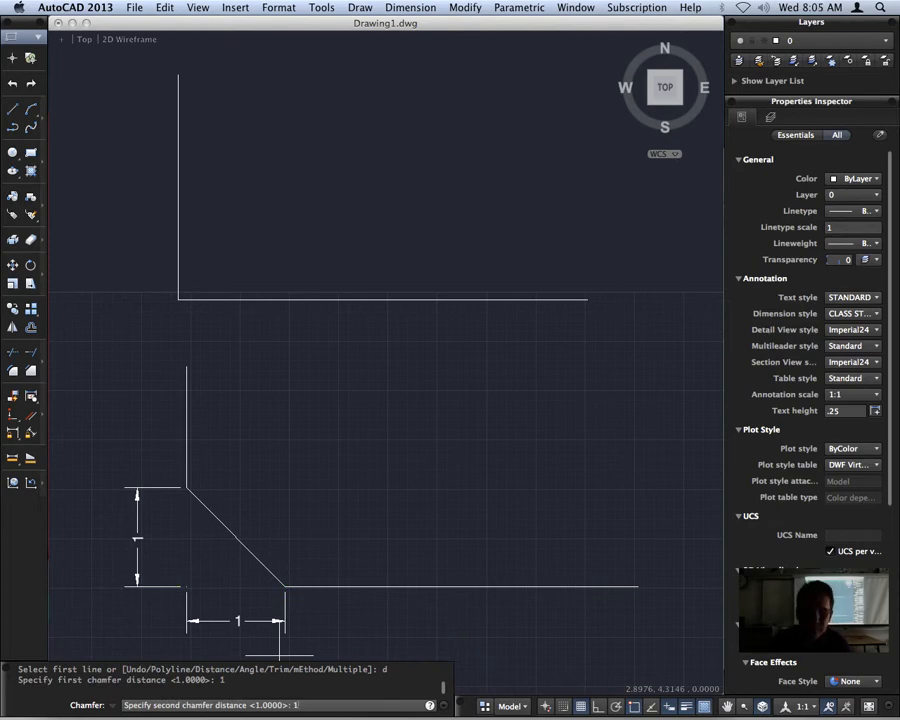
key(Return)
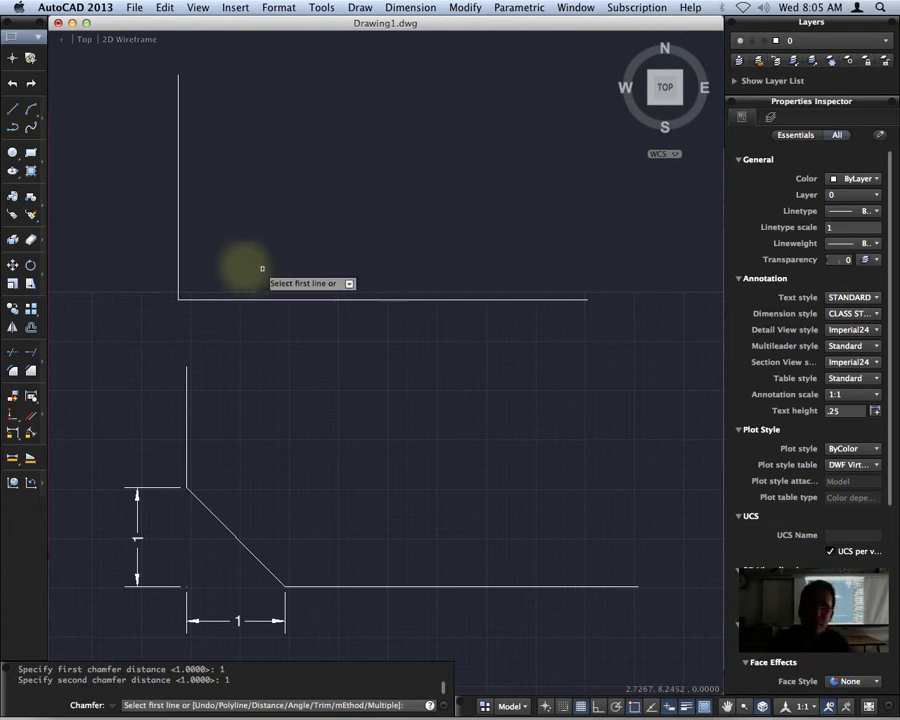
click(178, 252)
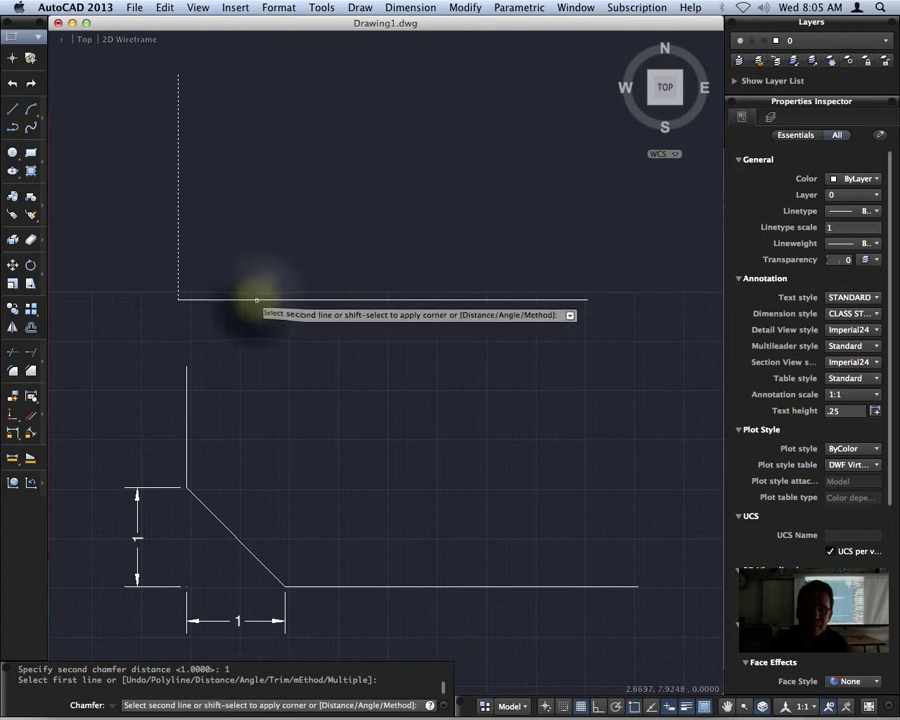
click(256, 298)
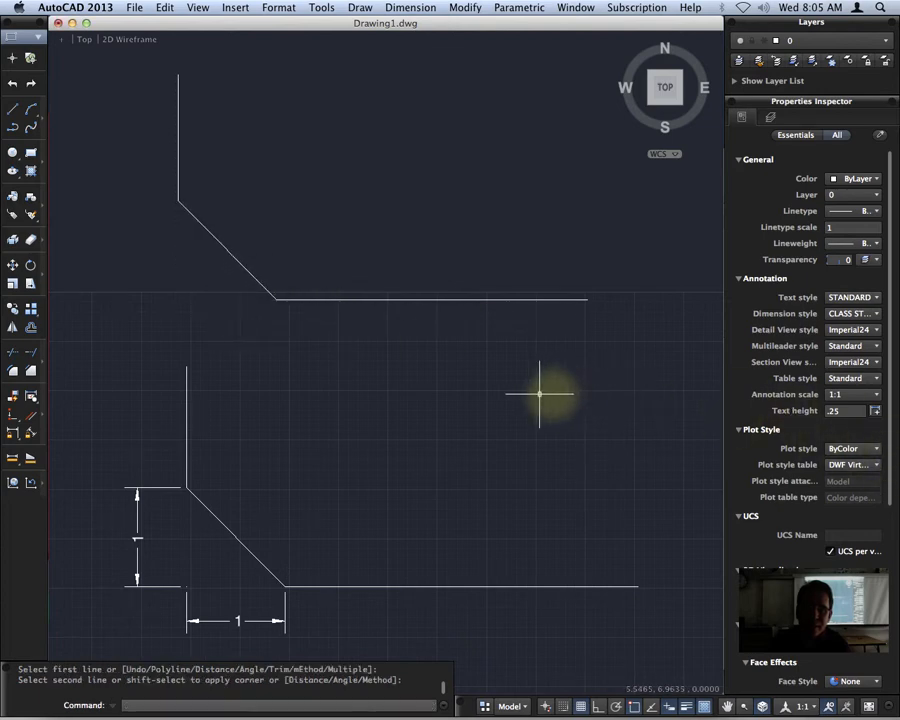
- Draw an acute-angled corner from two connected slanted lines in the empty area above the chamfered L-shape
middle_drag(422, 362, 396, 551)
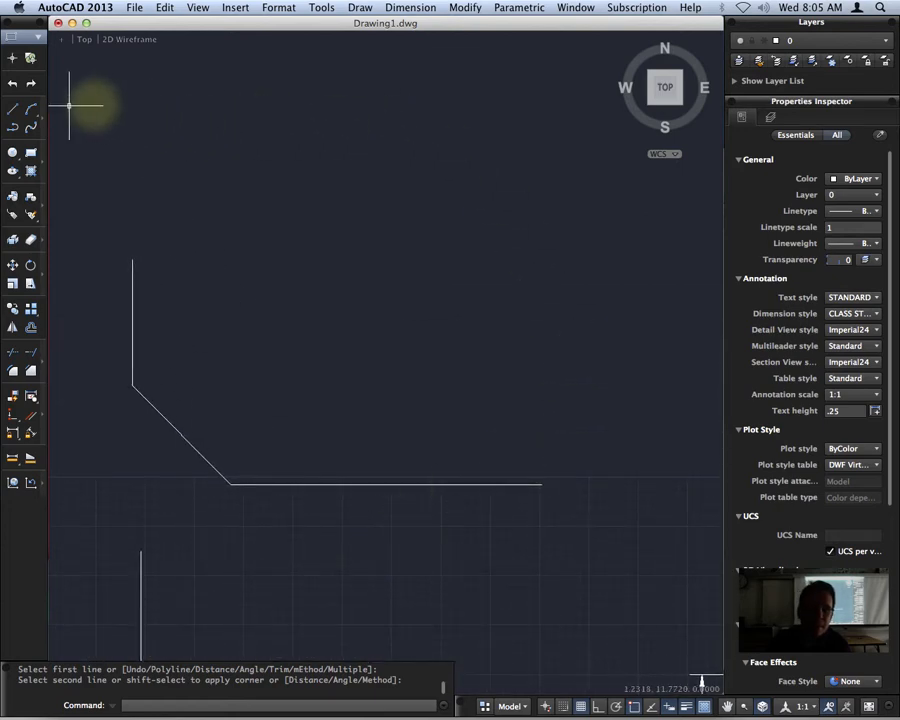
click(12, 109)
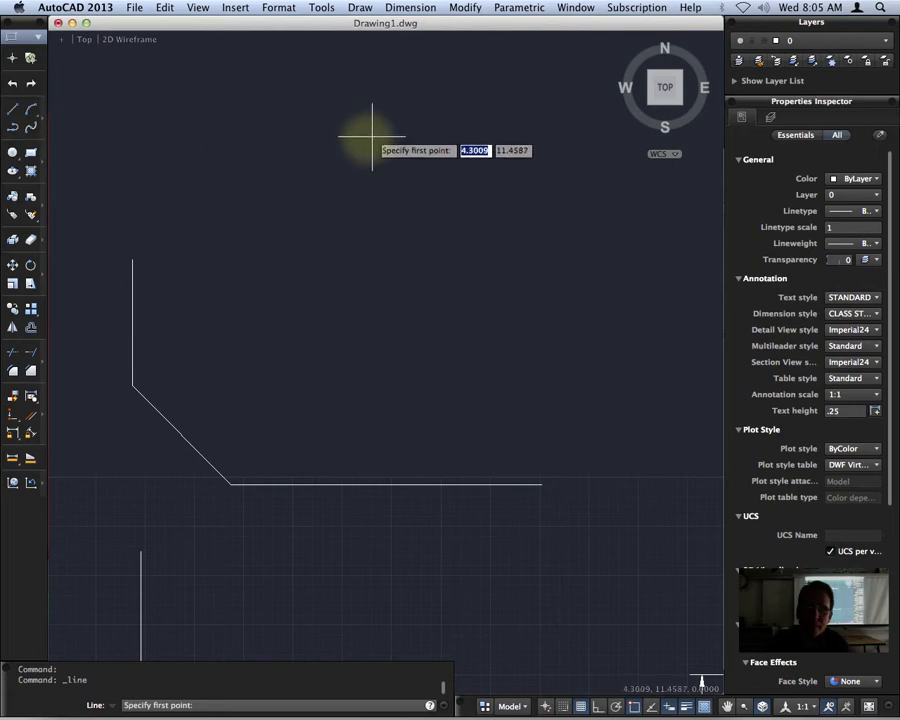
click(438, 134)
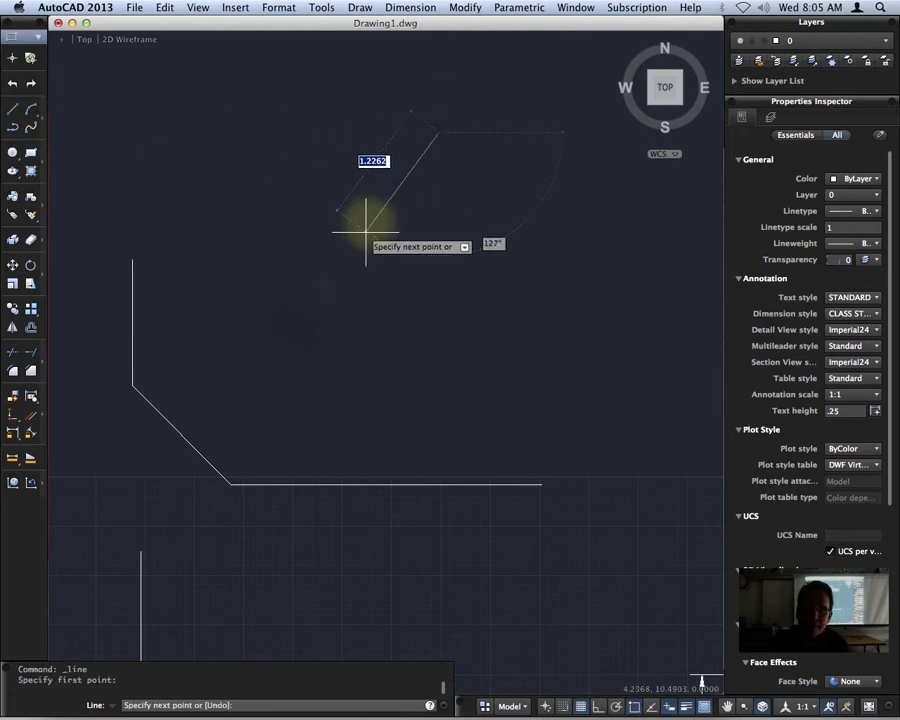
click(310, 306)
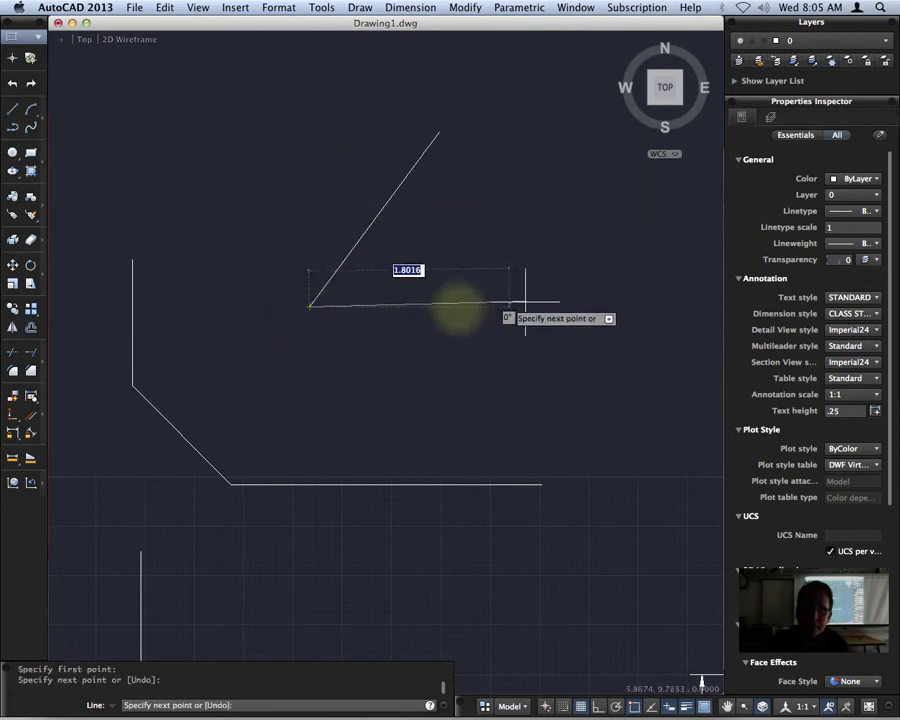
click(631, 378)
key(Return)
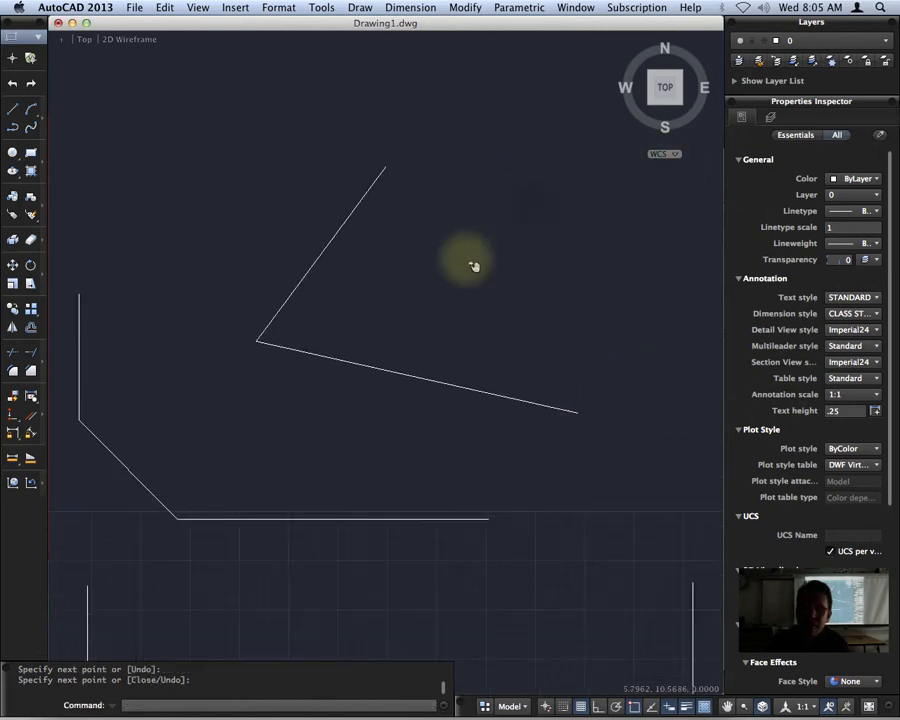
- Erase the three lines of the chamfered L-shape beside the angled corner
click(199, 552)
click(63, 354)
key(Delete)
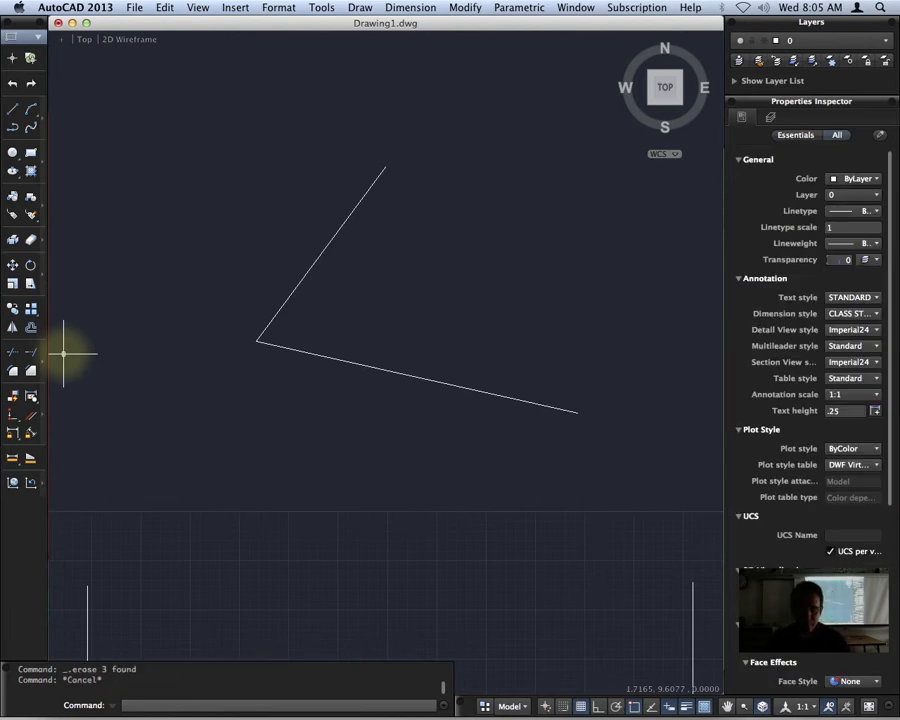
- Chamfer the angled corner with a first distance of 1.5 on the lower line and a second distance of .75 on the upper line
key(Return)
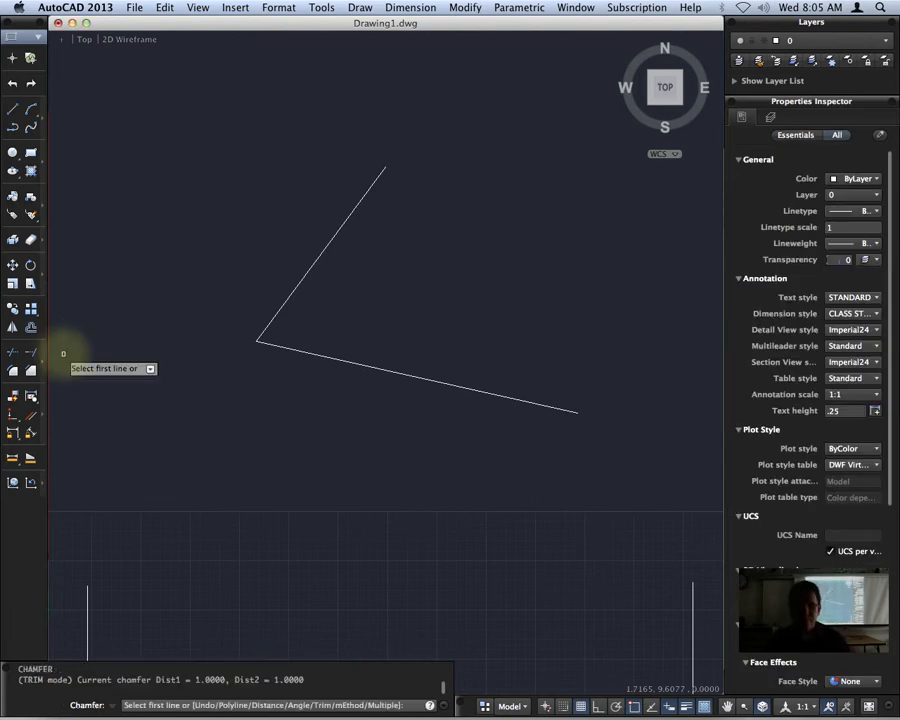
text(d)
key(Return)
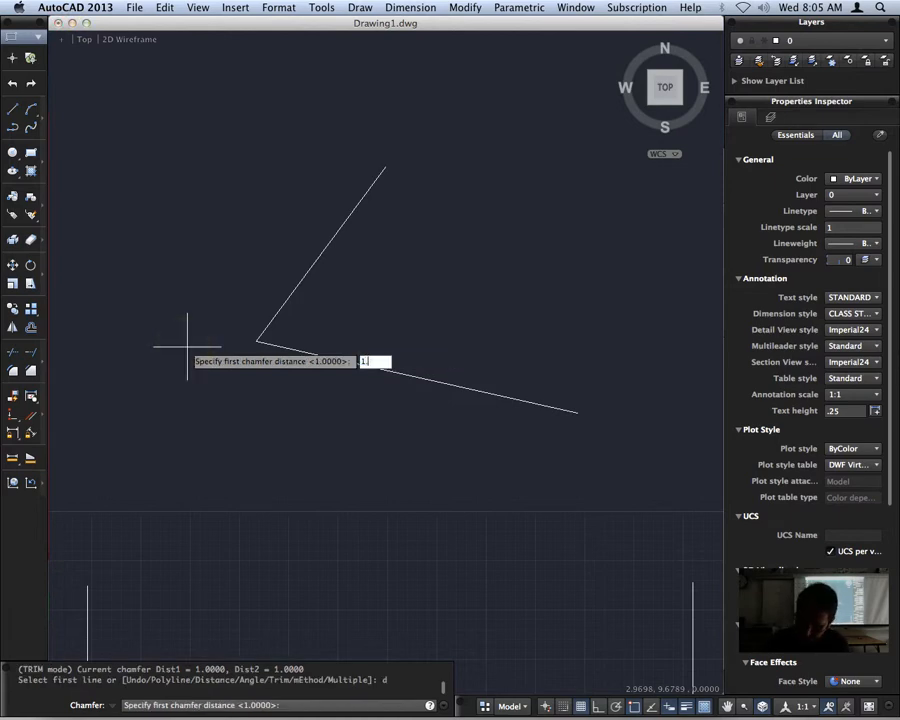
key(Return)
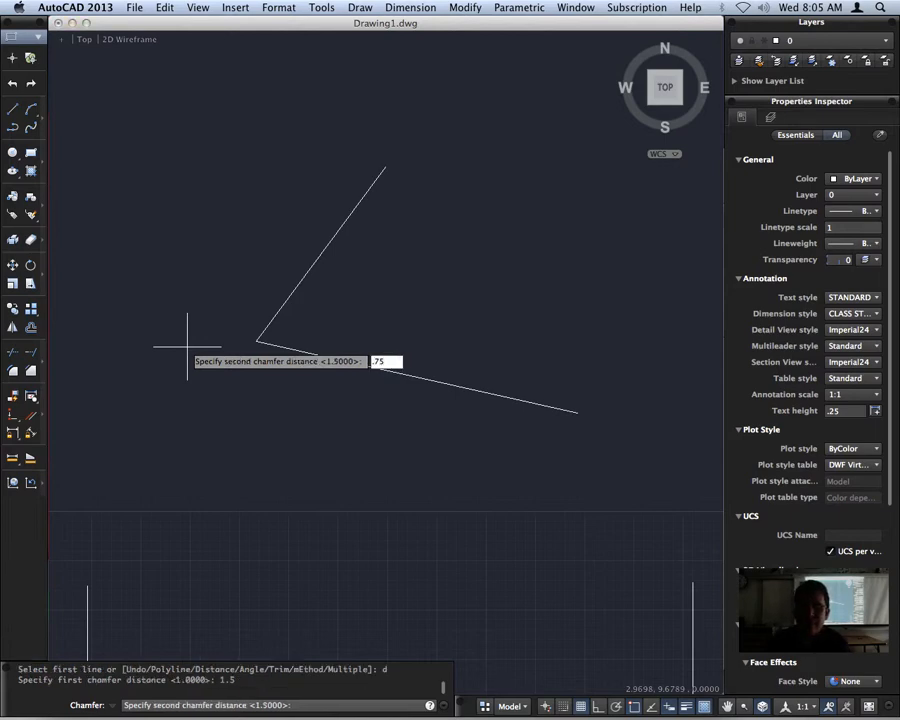
key(Return)
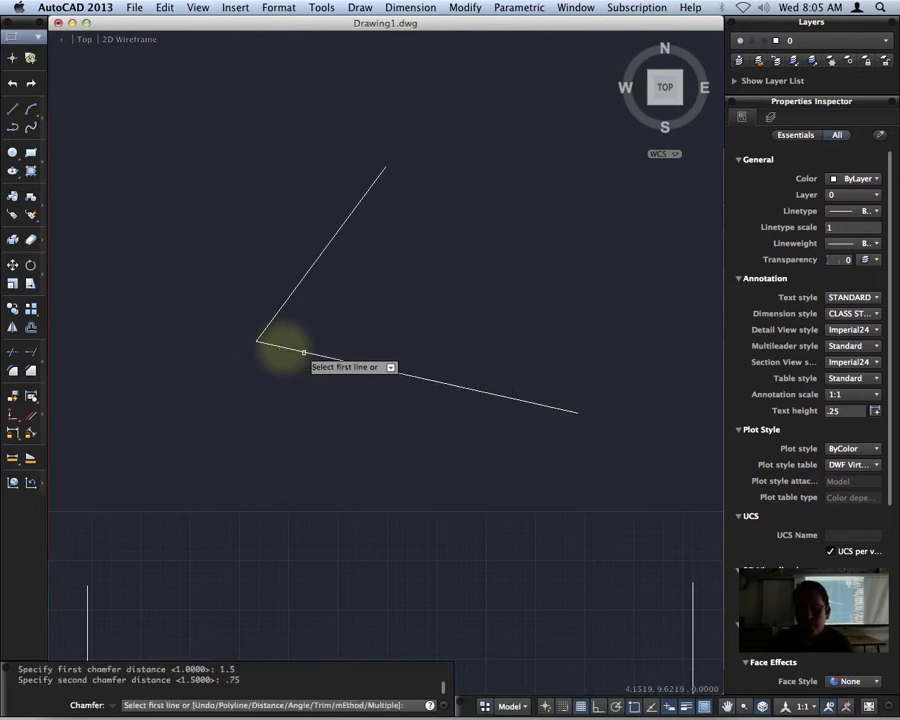
click(373, 367)
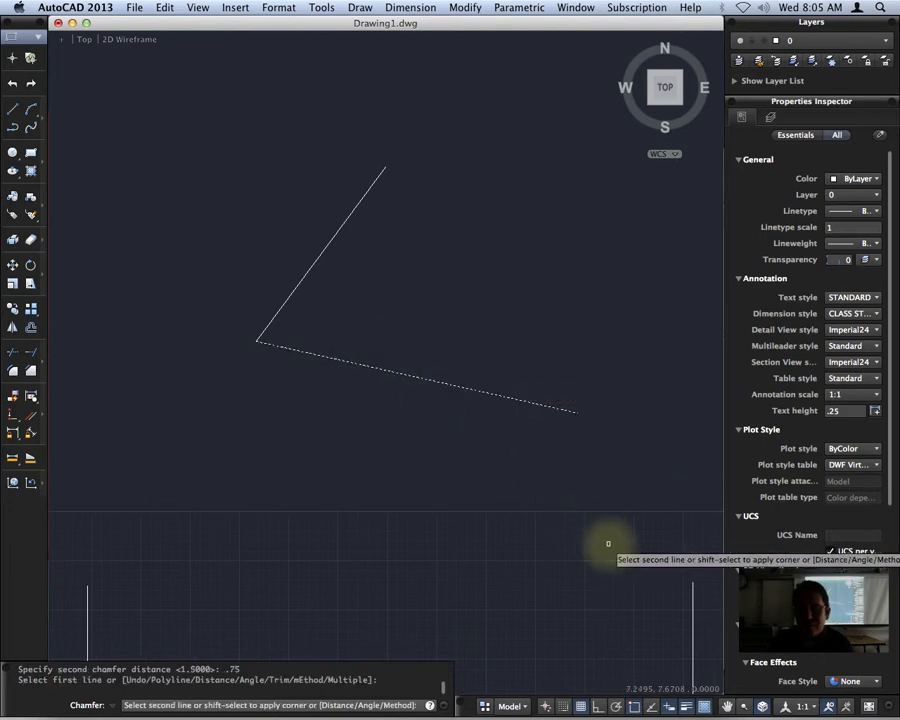
click(293, 293)
key(Return)
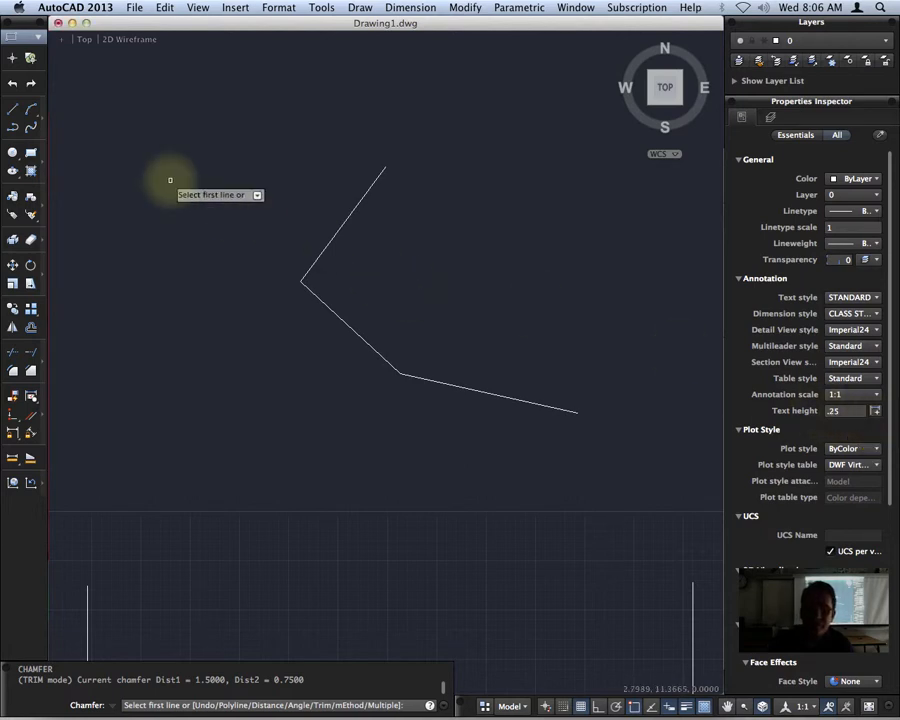
key(Escape)
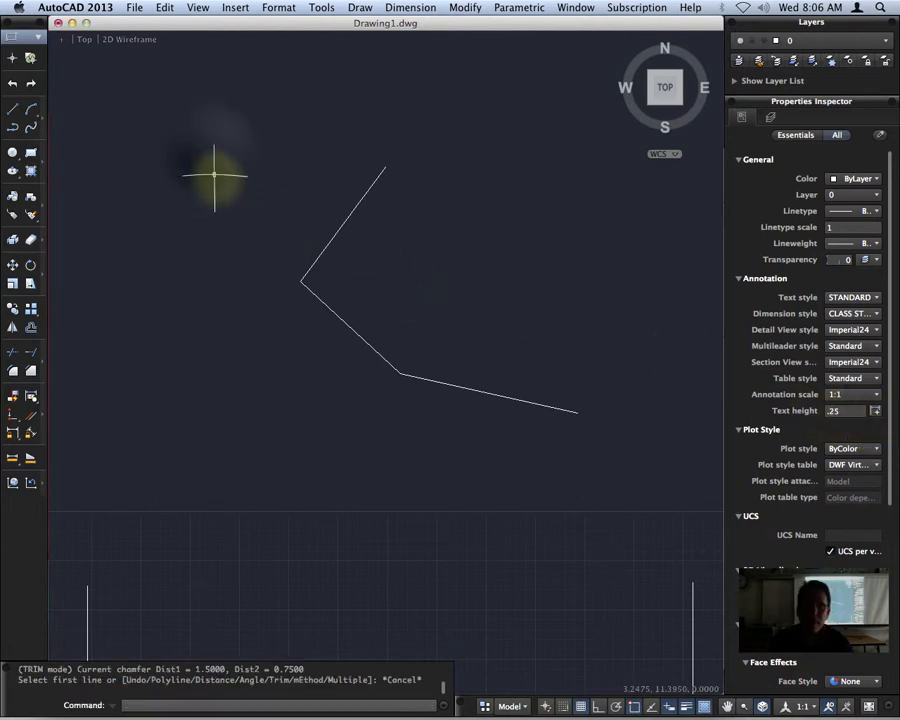
- Erase the chamfered angled corner and draw a rectangle in its place
click(211, 150)
click(558, 466)
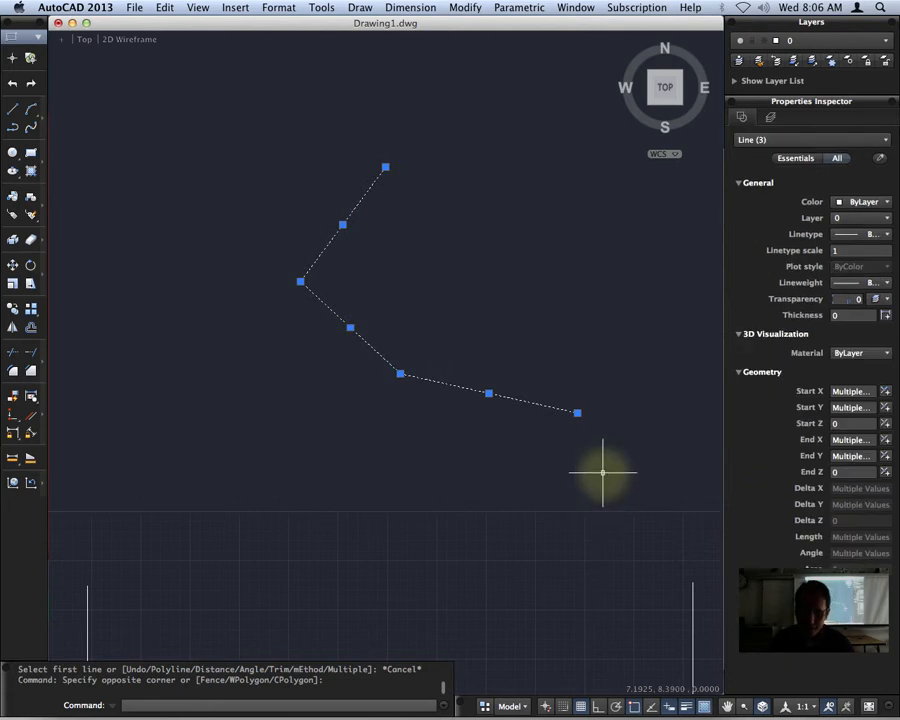
key(Delete)
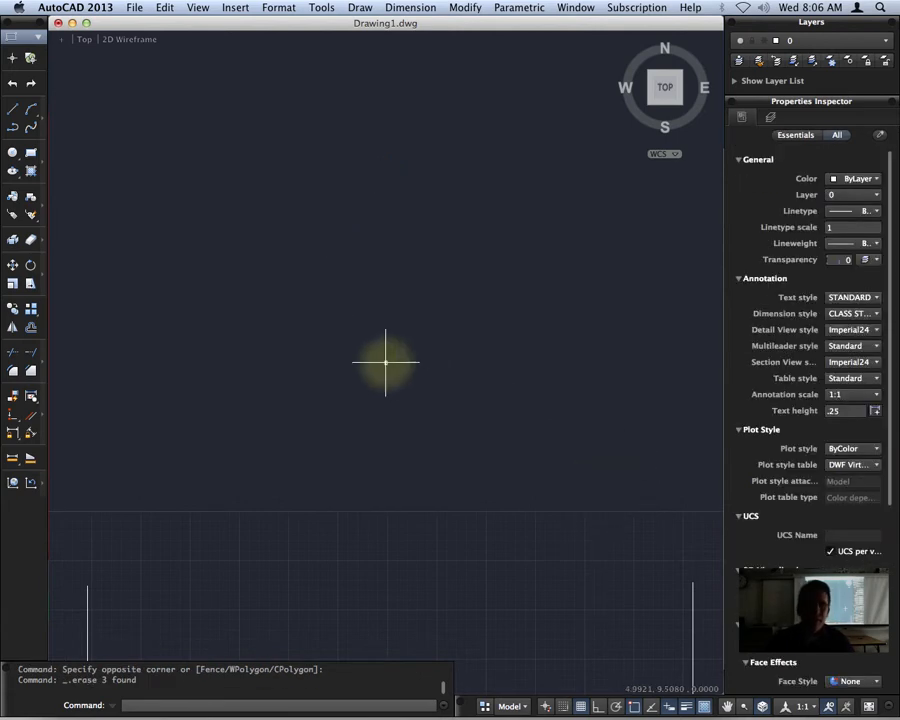
click(30, 152)
click(195, 408)
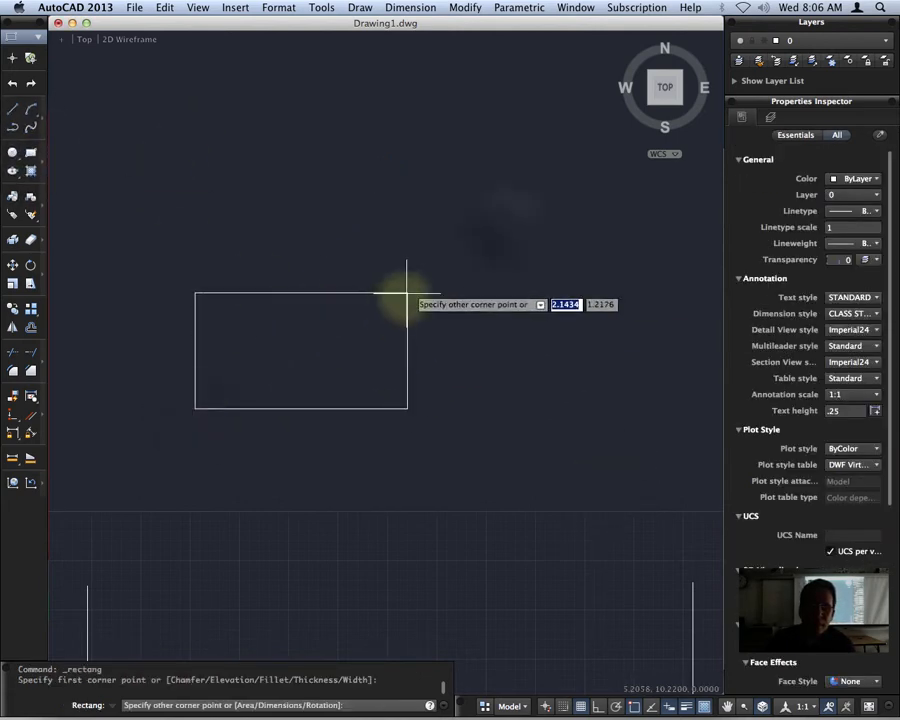
click(504, 224)
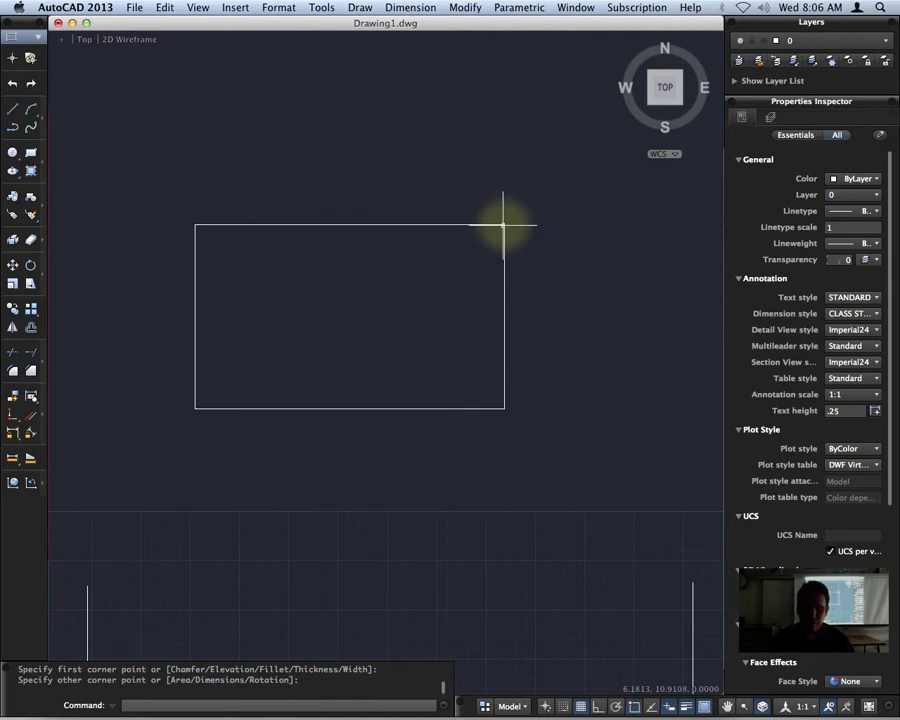
- Try to chamfer all the rectangle's corners at once with the Polyline option, using the current 1.5 and 0.75 distances
text(cha)
key(Return)
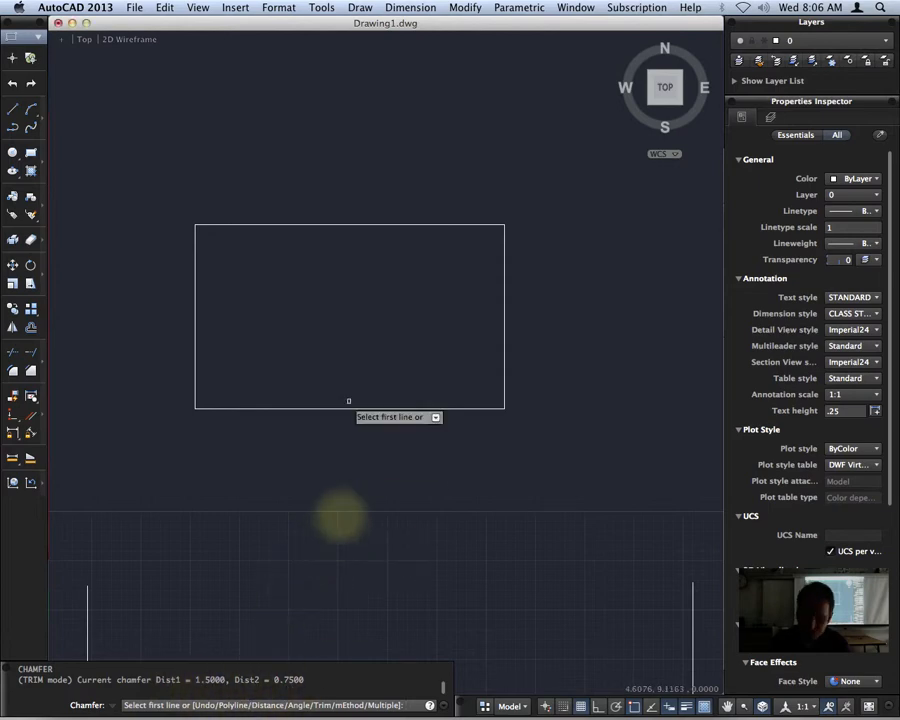
key(Return)
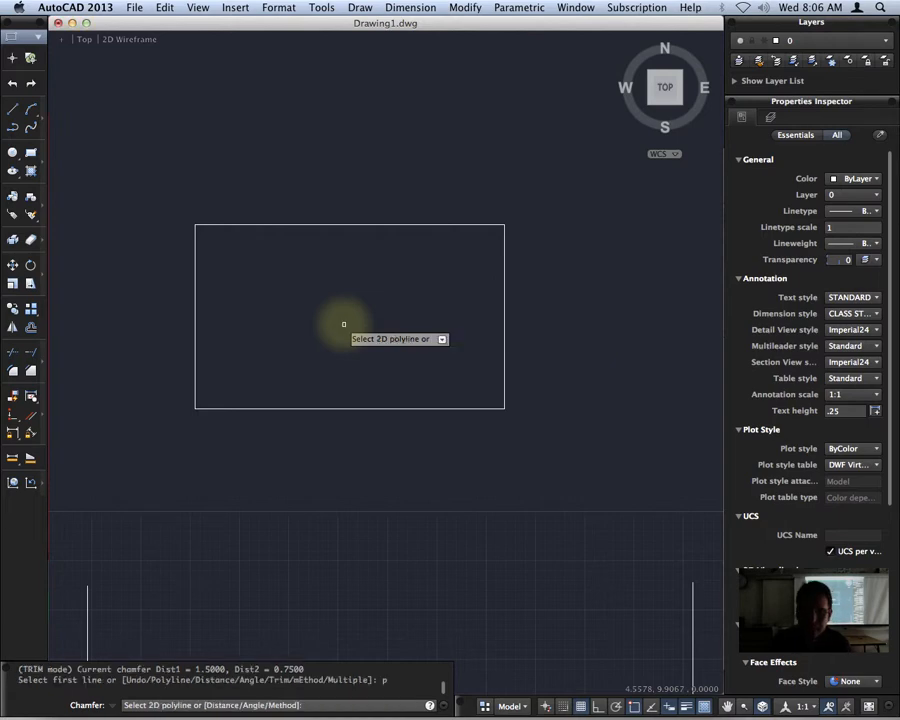
click(284, 408)
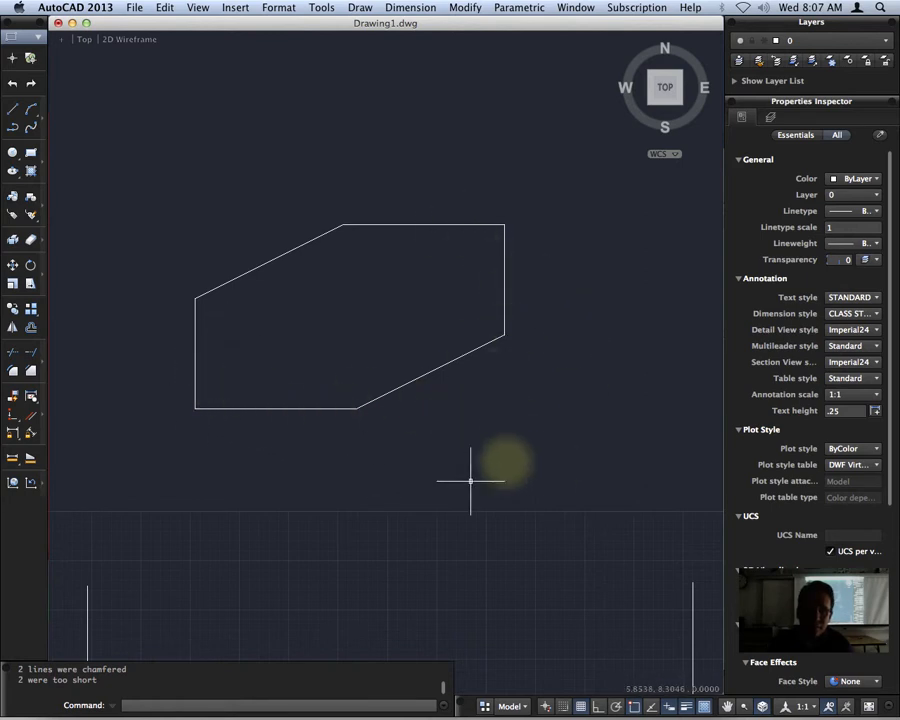
- Erase the partly chamfered rectangle and draw a much larger one above the dimensioned chamfers
scroll(453, 397, down, 3)
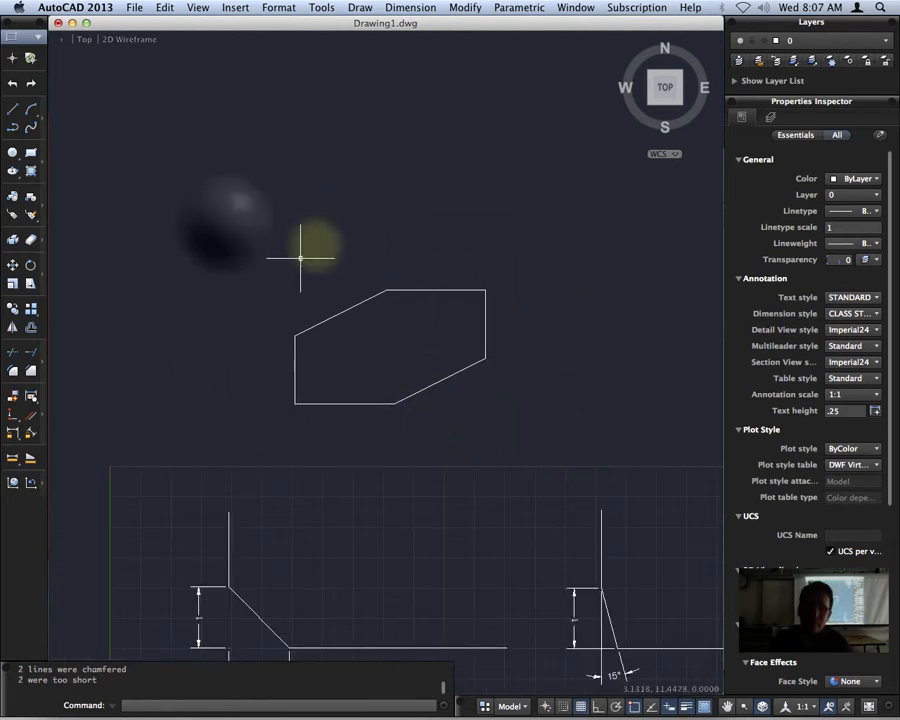
click(226, 224)
click(566, 426)
key(Delete)
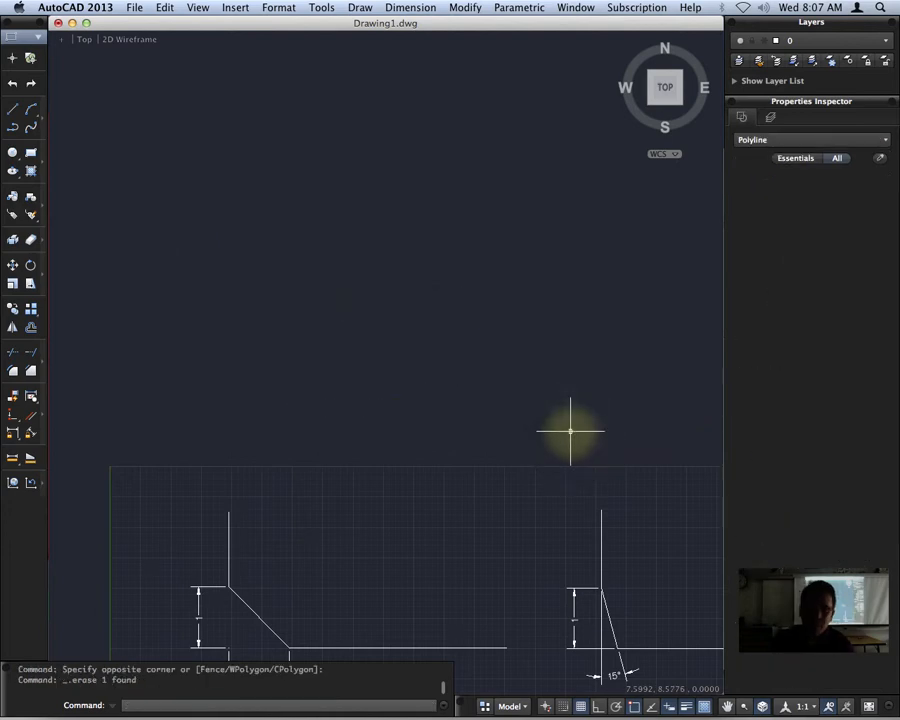
click(30, 152)
click(183, 415)
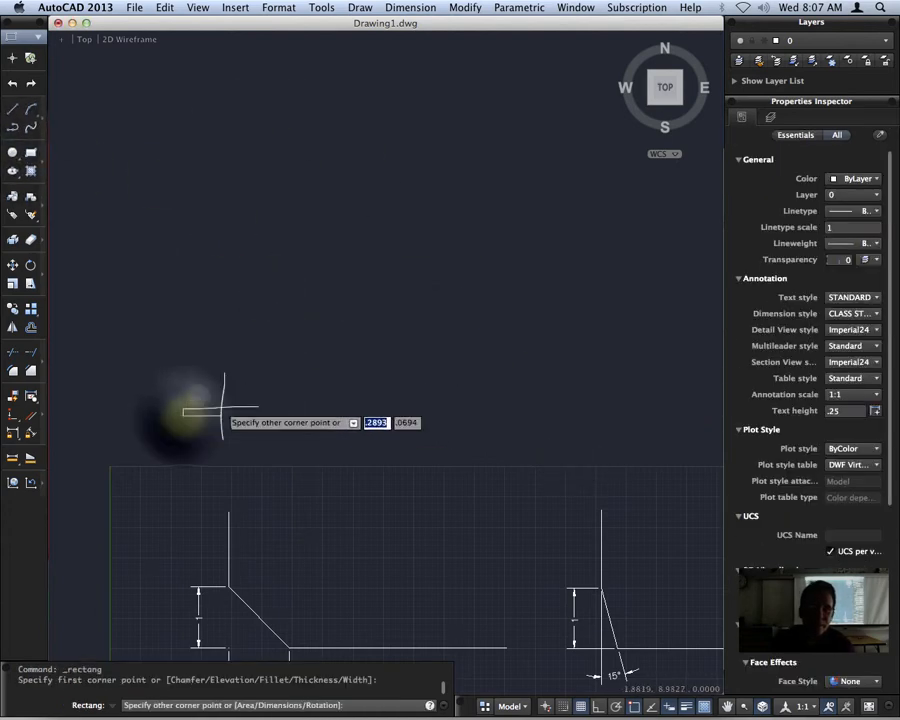
click(670, 126)
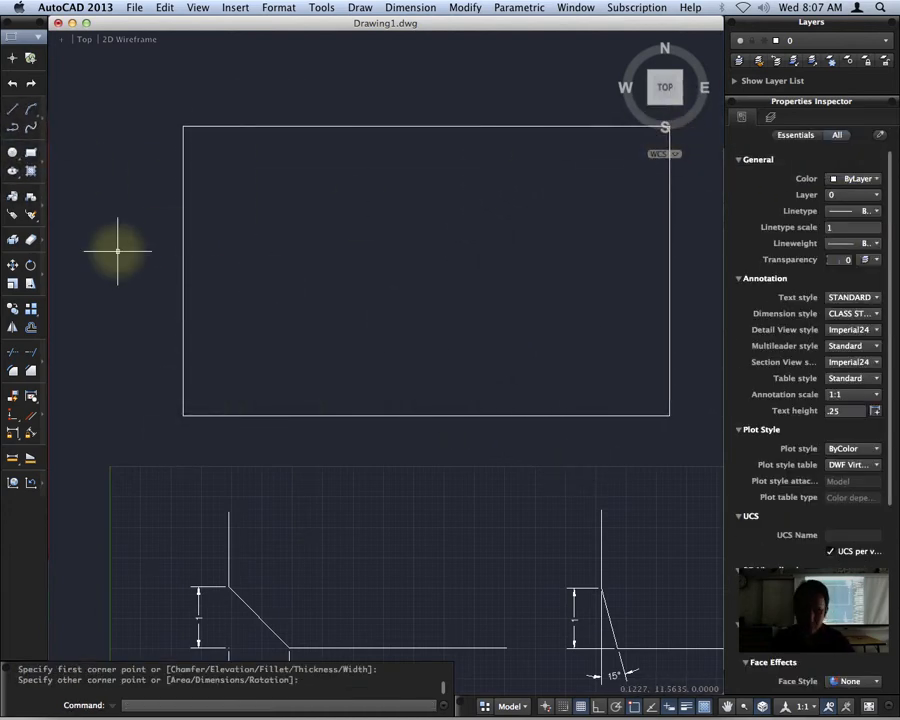
- Chamfer all four corners of the large rectangle at once with the Polyline option, using the current 1.5 and 0.75 distances
text(cha)
key(Return)
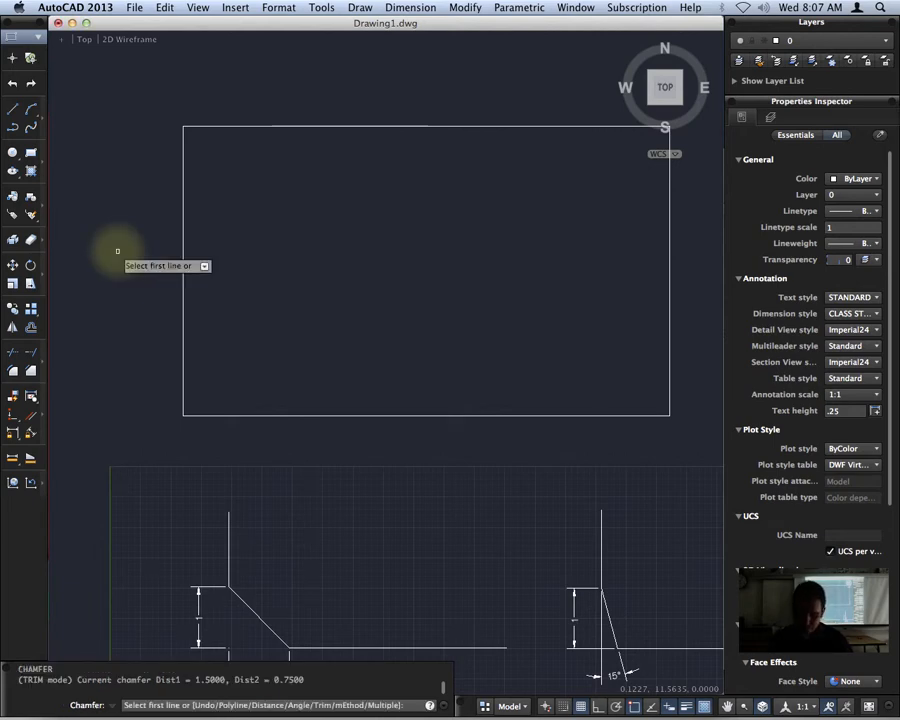
text(p)
key(Return)
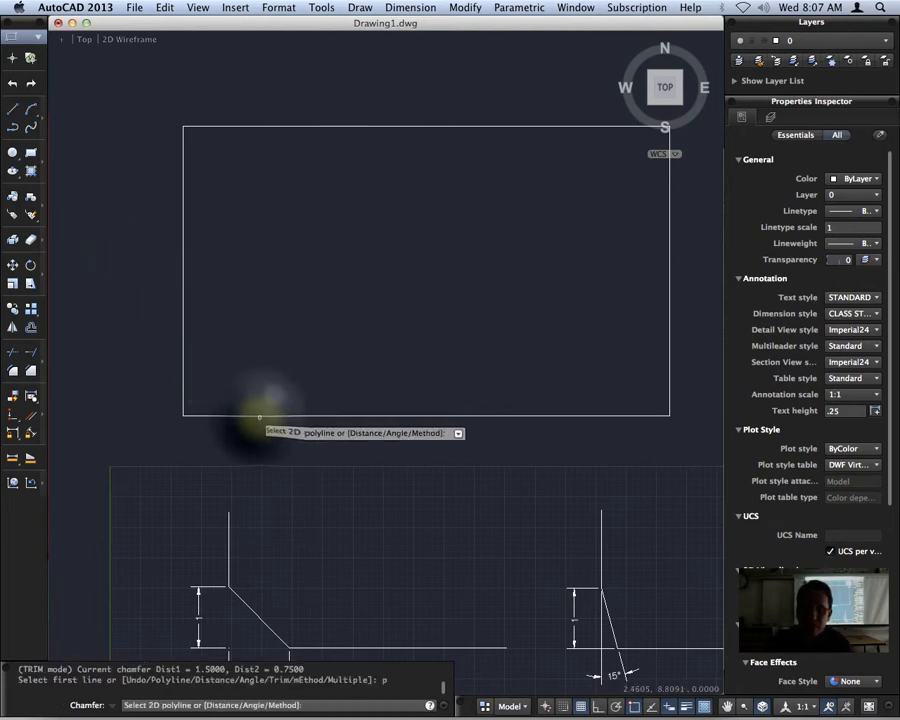
click(262, 415)
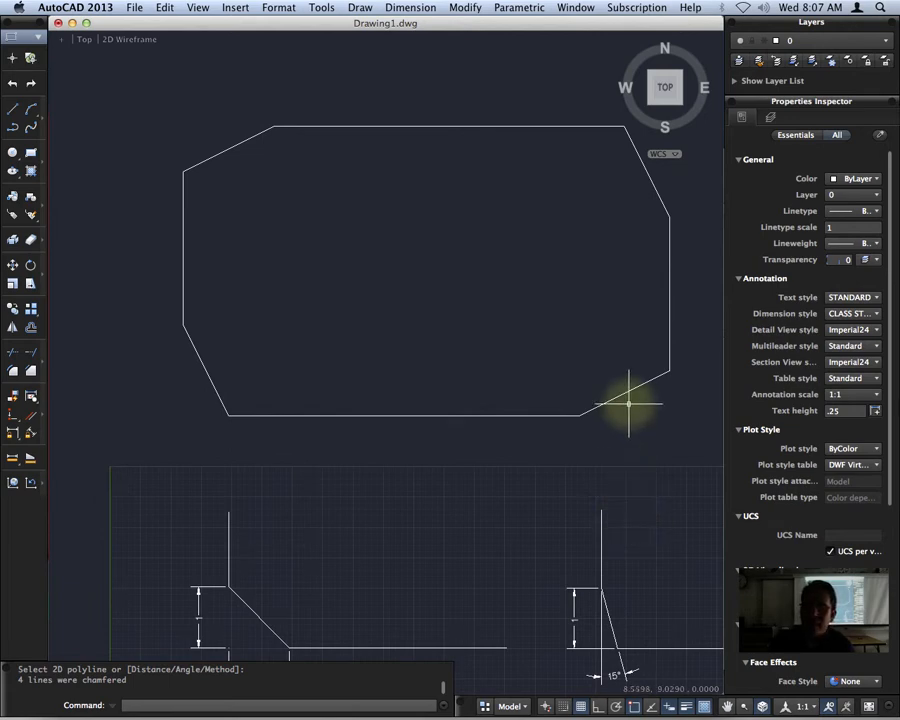
- Erase the large chamfered rectangle above the dimensioned chamfers
click(662, 445)
click(161, 92)
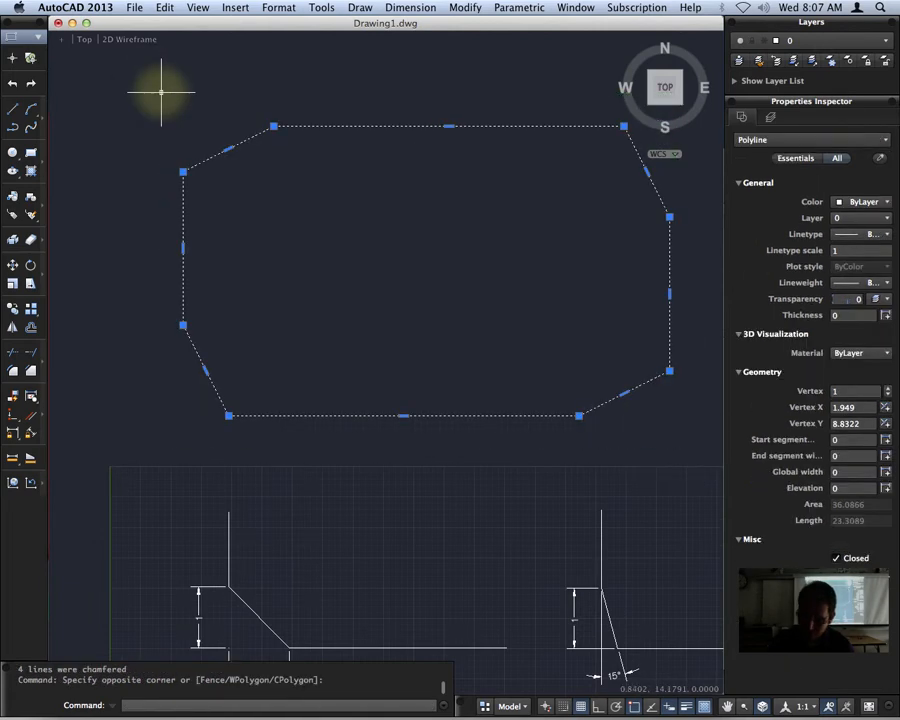
key(Delete)
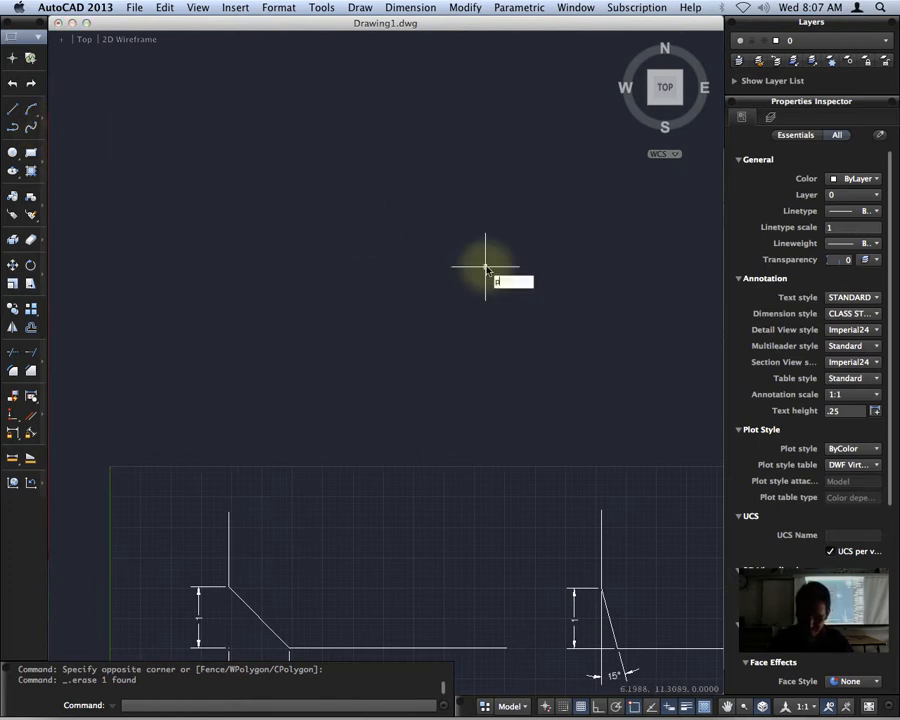
- Draw a large closed, irregular six-sided polyline in the empty area above the dimensioned chamfers
text(l)
key(Return)
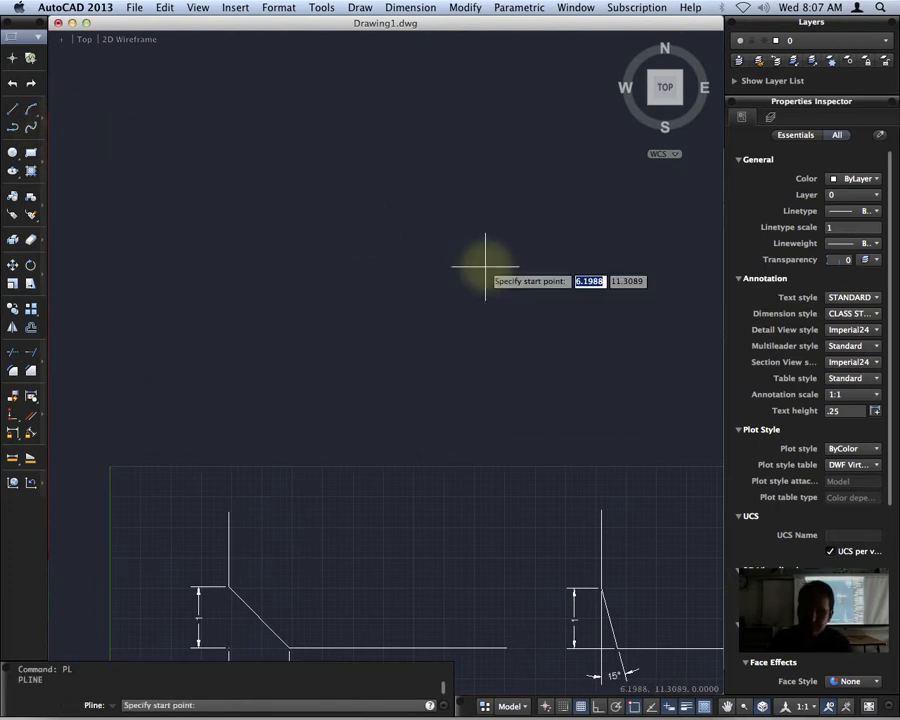
click(166, 367)
click(474, 443)
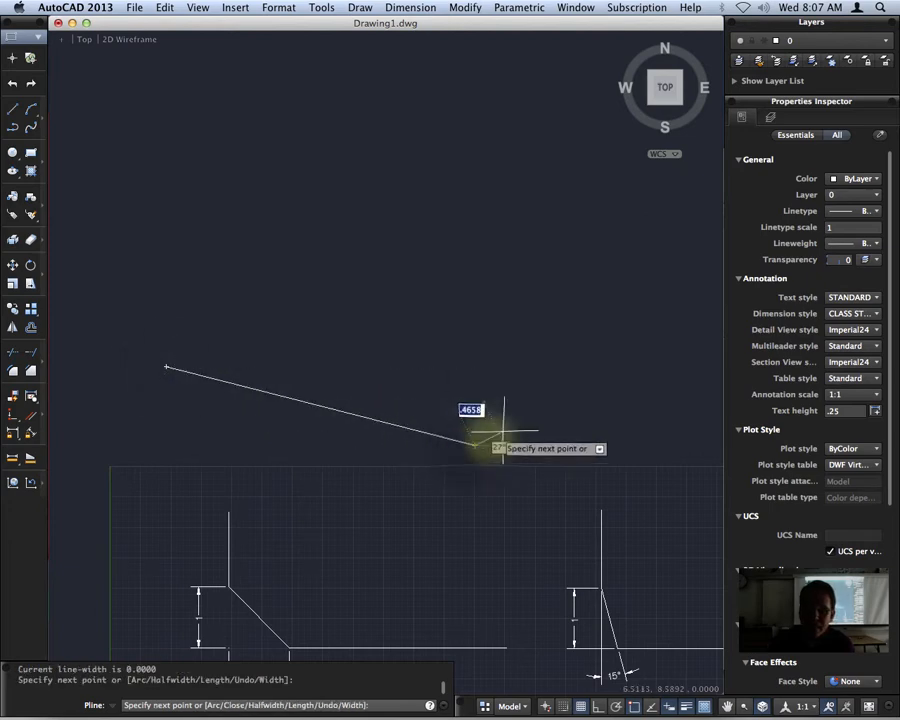
click(692, 328)
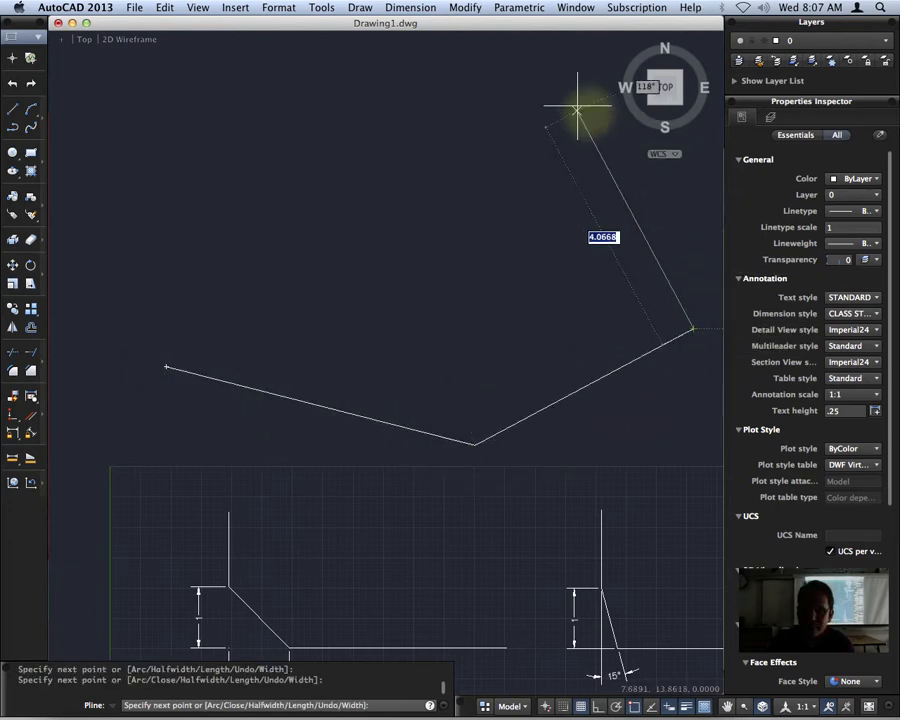
click(592, 60)
click(368, 62)
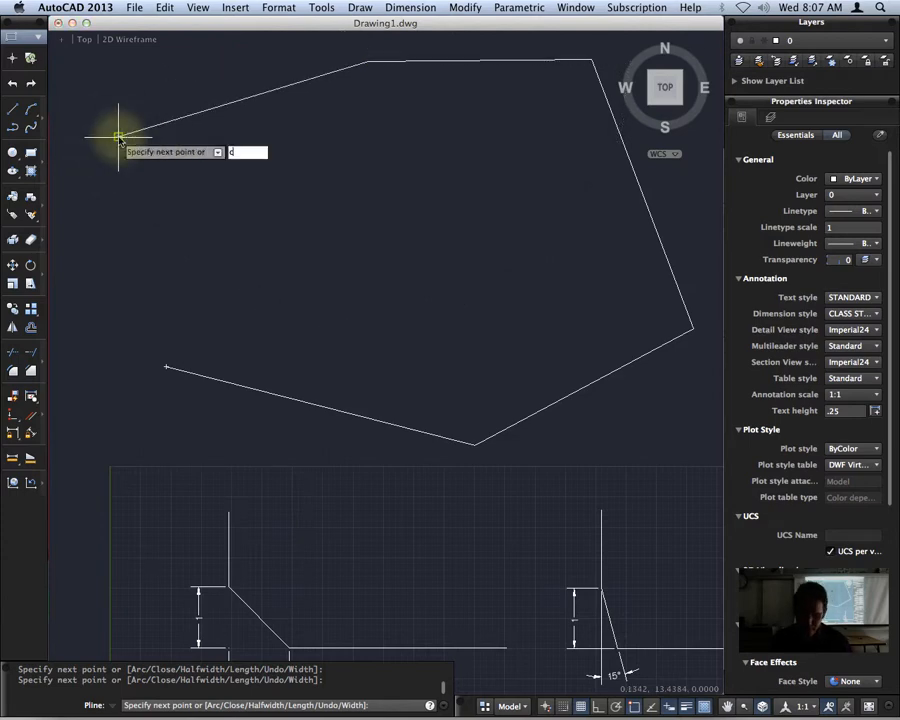
key(Return)
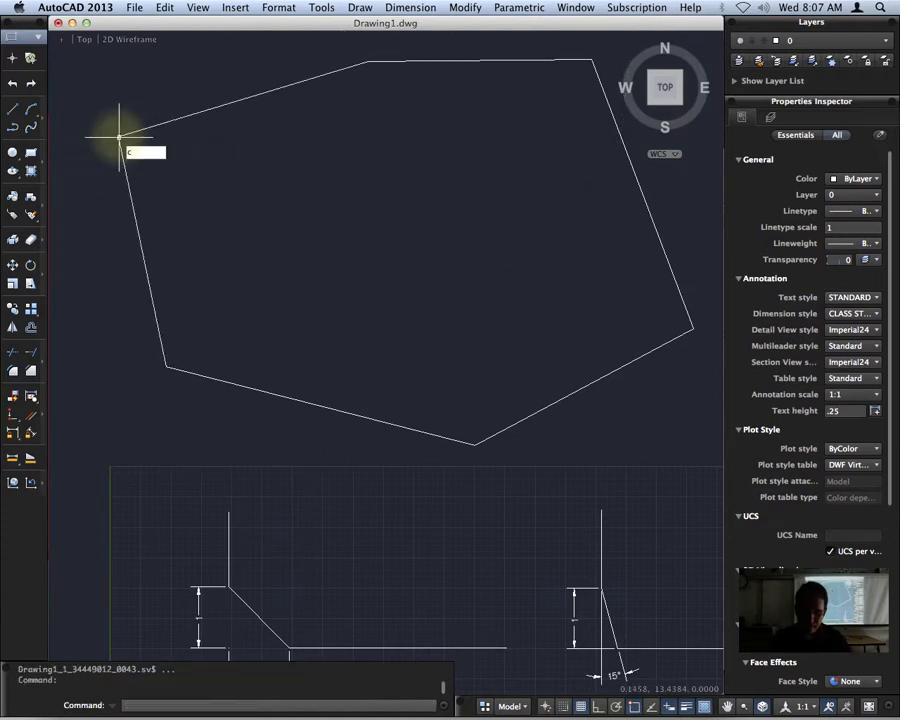
- Chamfer all corners of the six-sided polyline at once with the Polyline option, using the current 1.5 and 0.75 distances
text(cha)
key(Return)
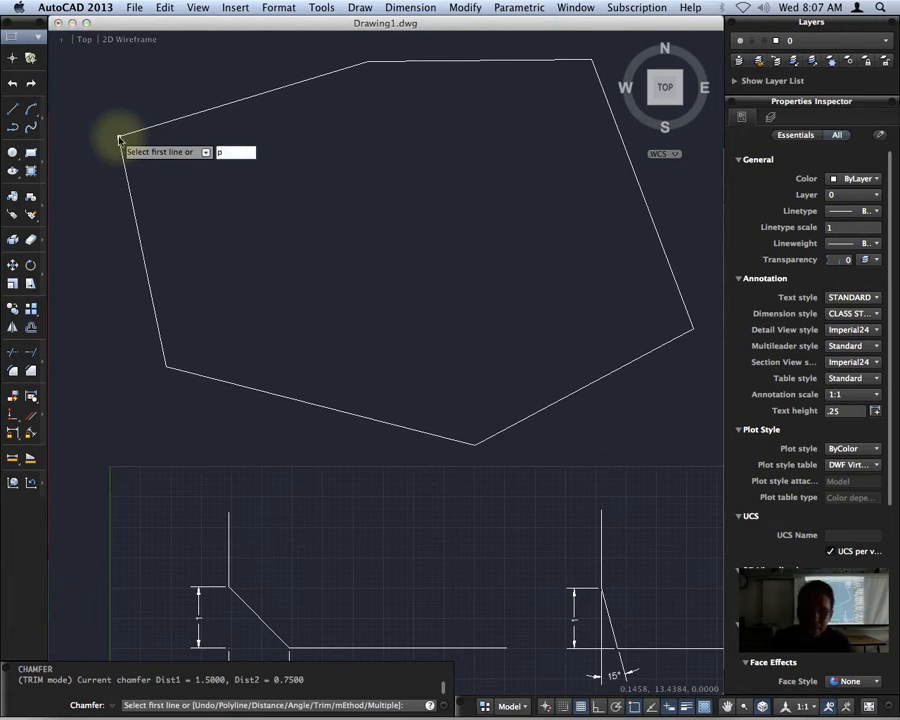
key(Return)
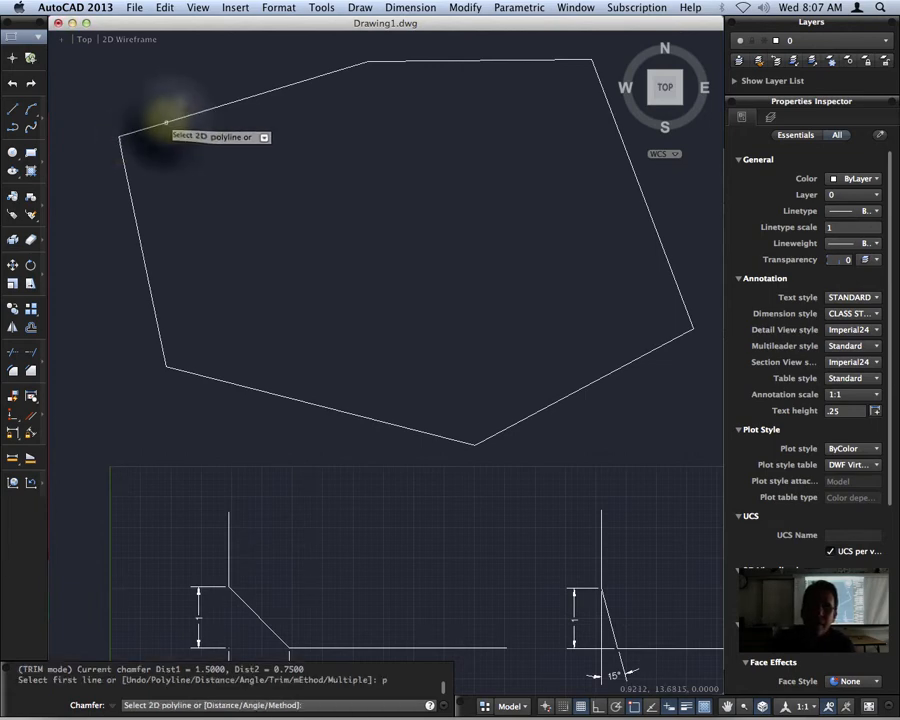
click(167, 122)
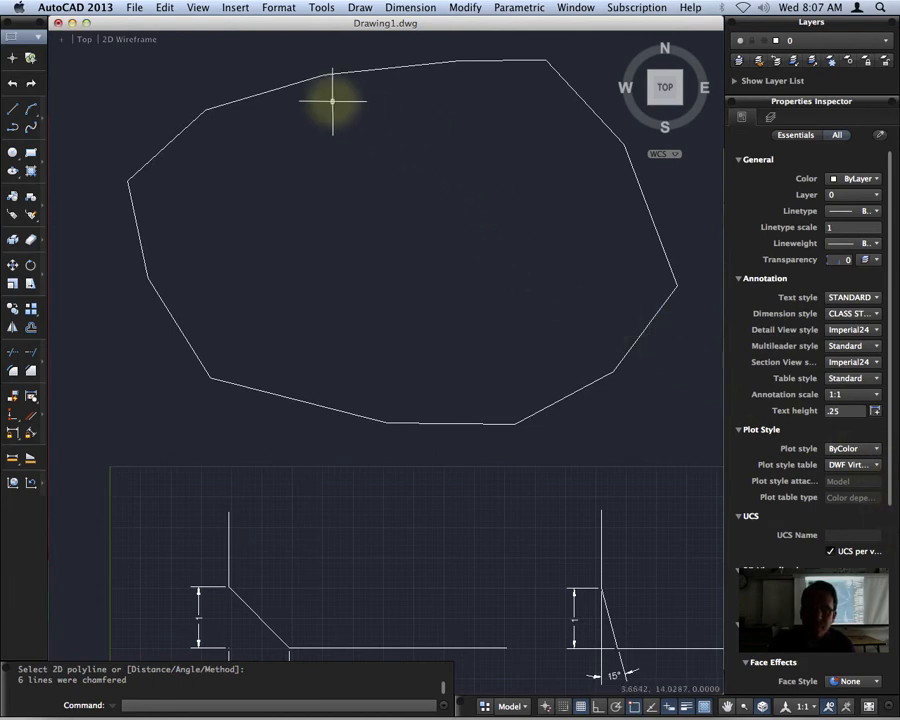
- Erase the chamfered six-sided polyline and draw a large rectangle in its place above the dimensioned chamfers
click(297, 84)
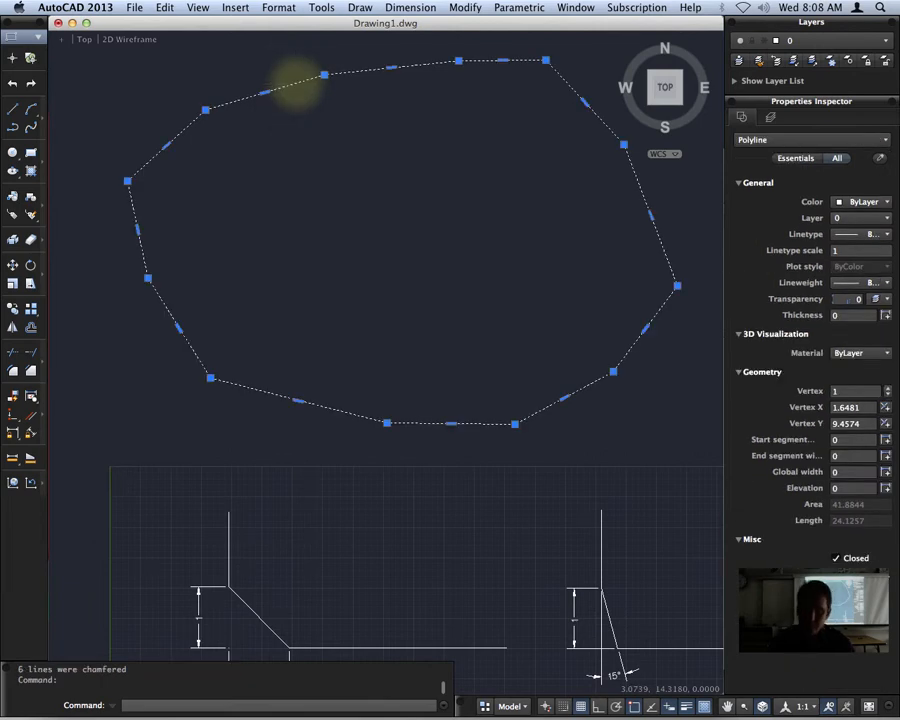
key(Delete)
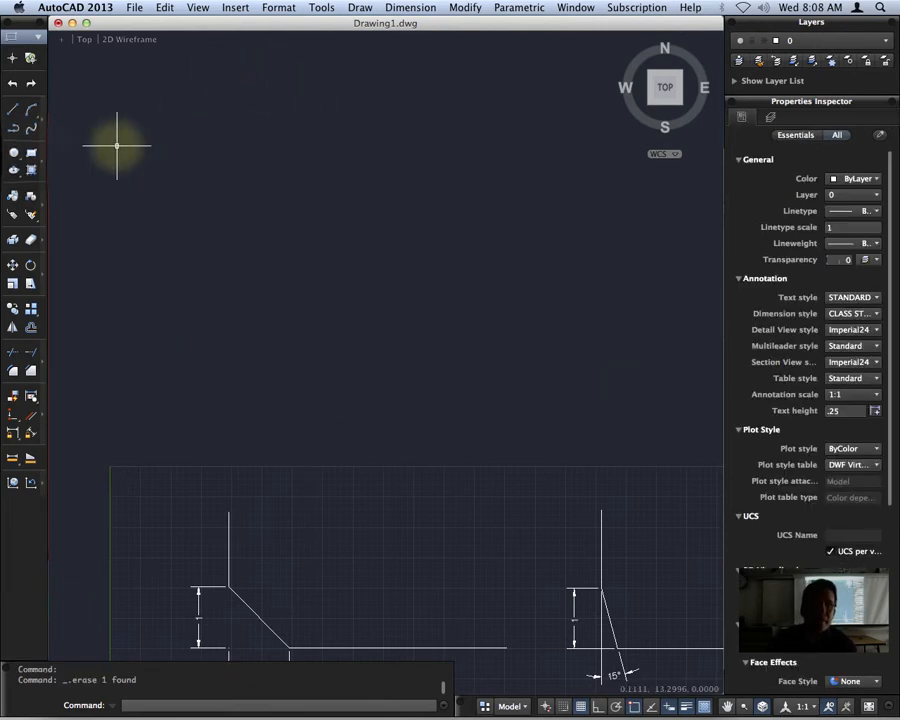
click(30, 152)
click(207, 374)
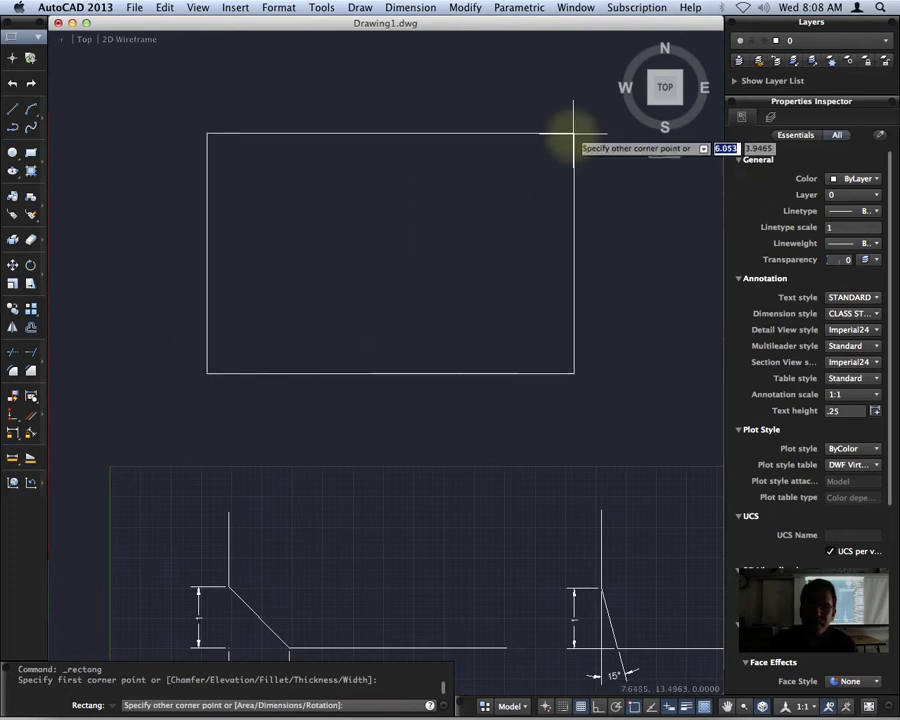
click(595, 112)
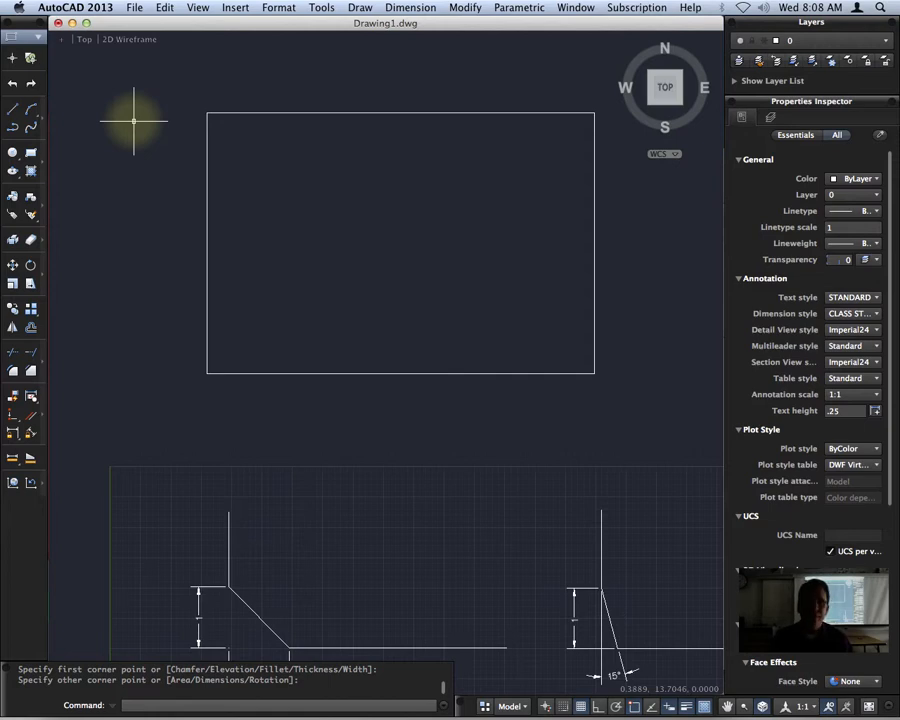
- Start the Chamfer command with first distance 0.5, second distance 0.75 and the Multiple option
text(CHA)
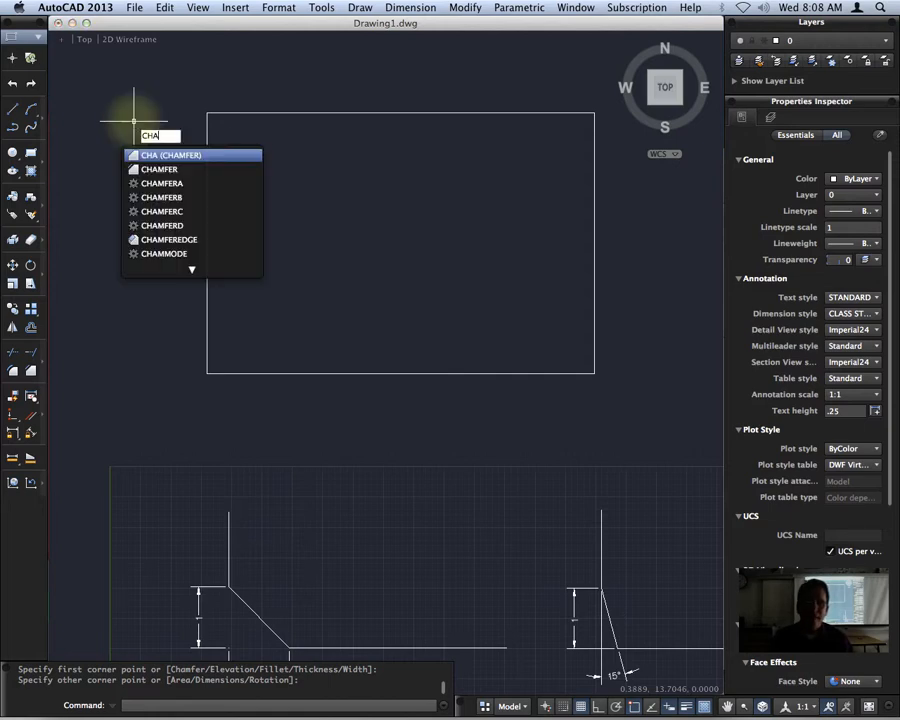
key(Return)
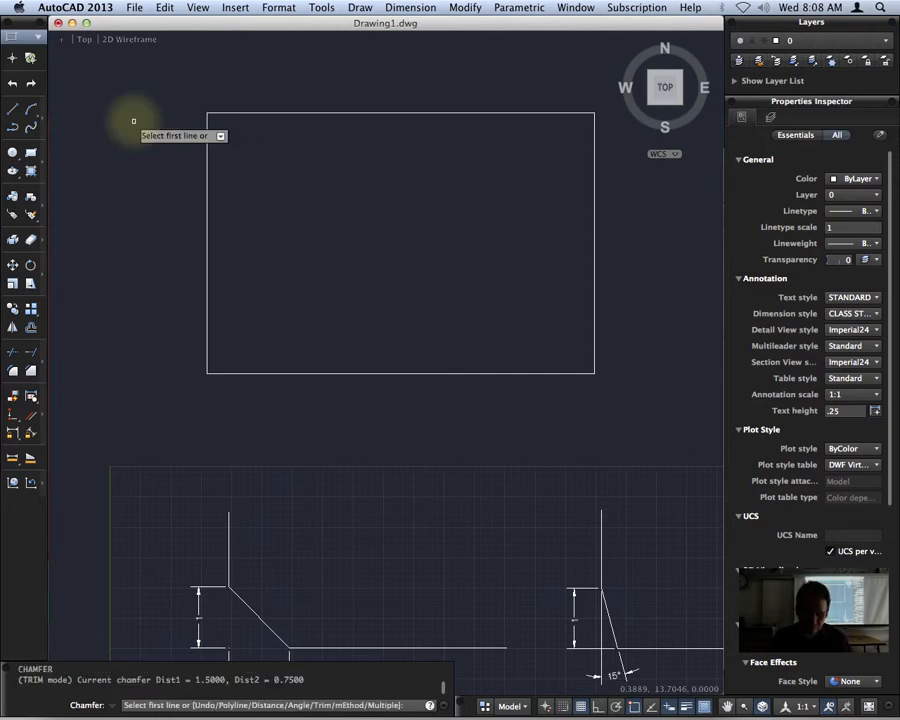
text(d)
key(Return)
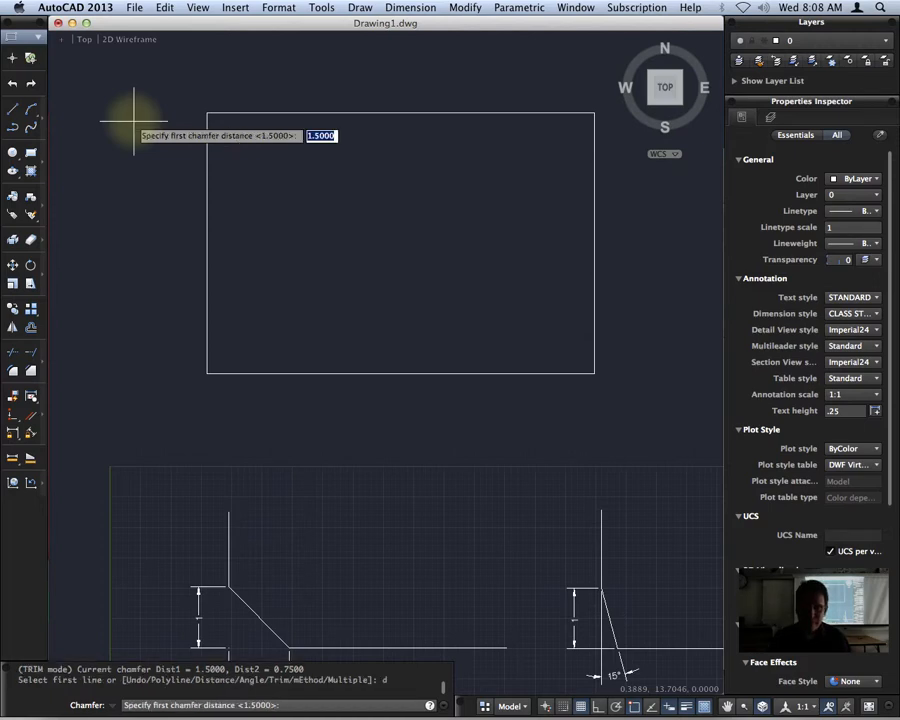
text(.5)
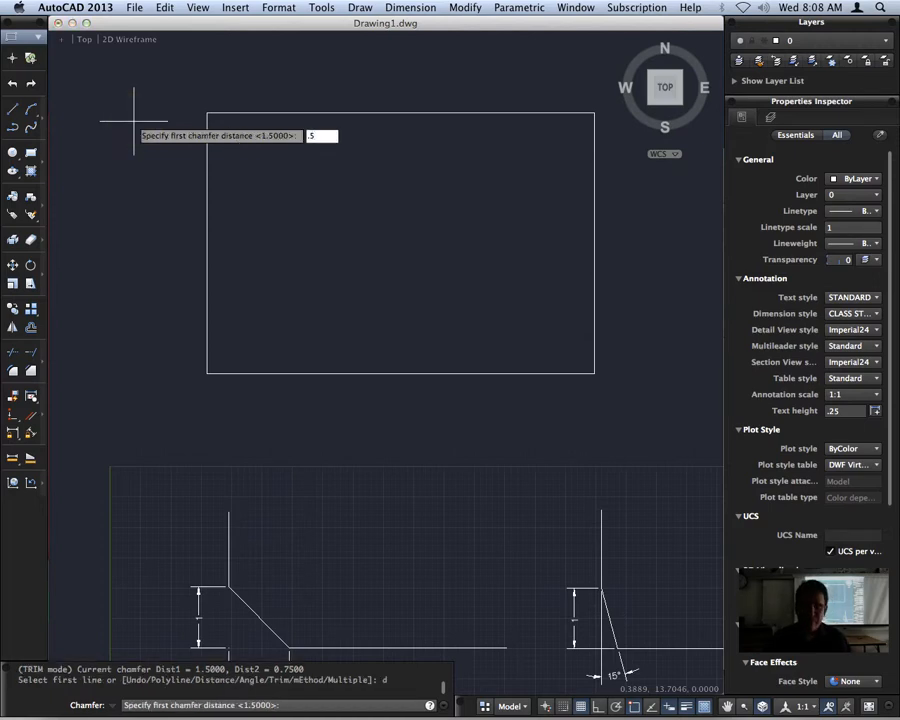
key(Return)
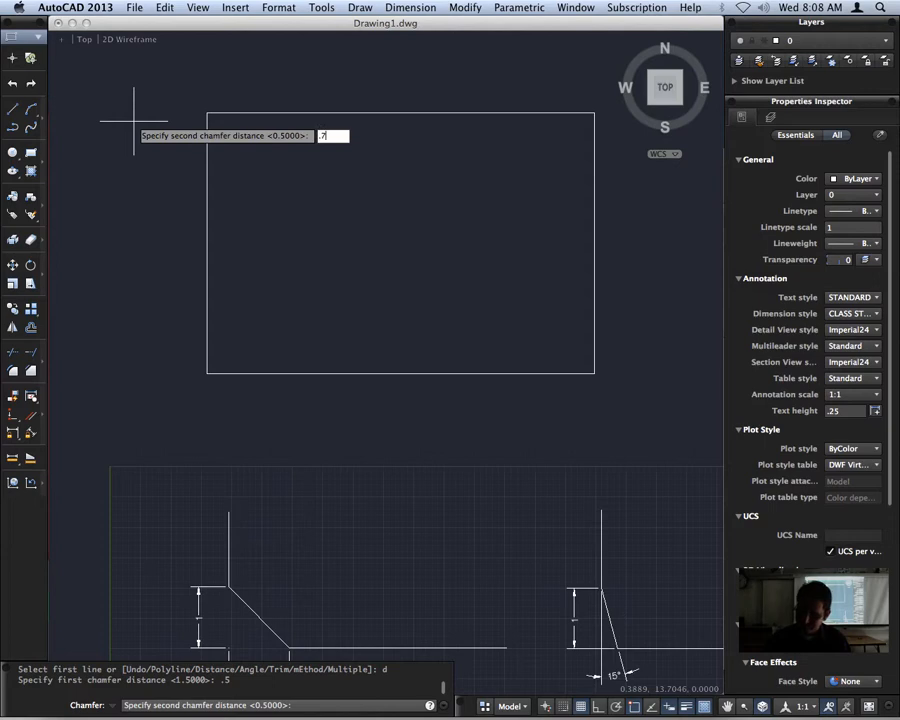
key(Return)
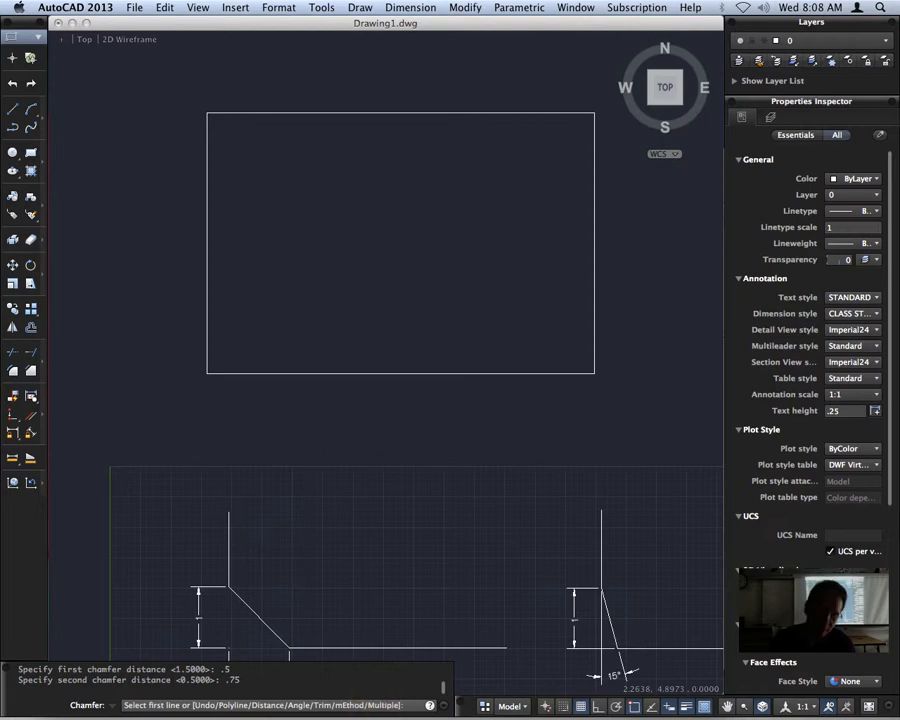
key(Return)
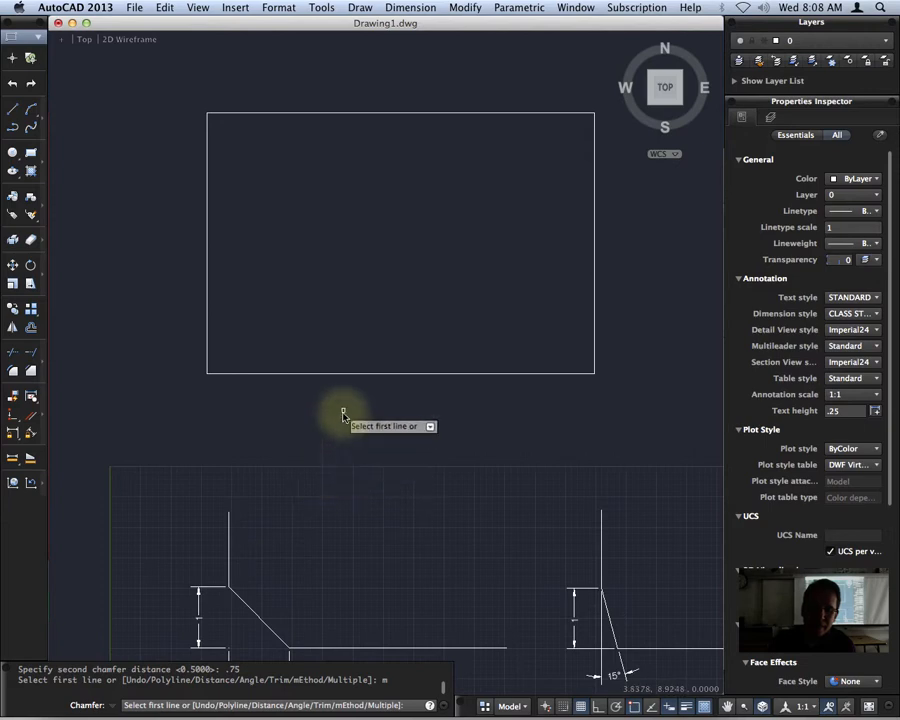
- Chamfer the rectangle's four corners one after another by picking each pair of adjoining edges, and end the command
click(208, 331)
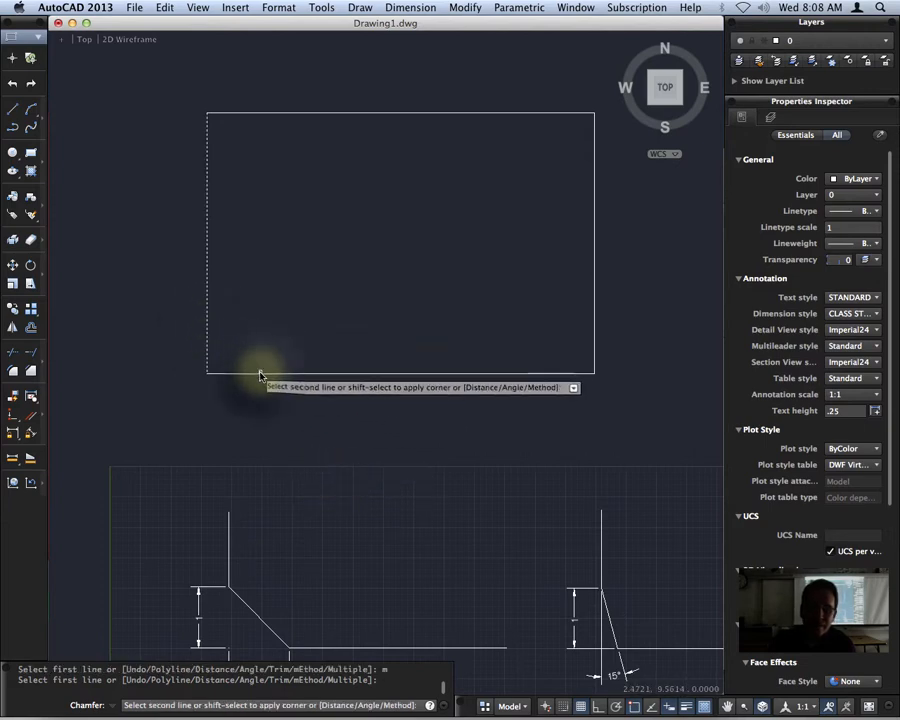
click(260, 373)
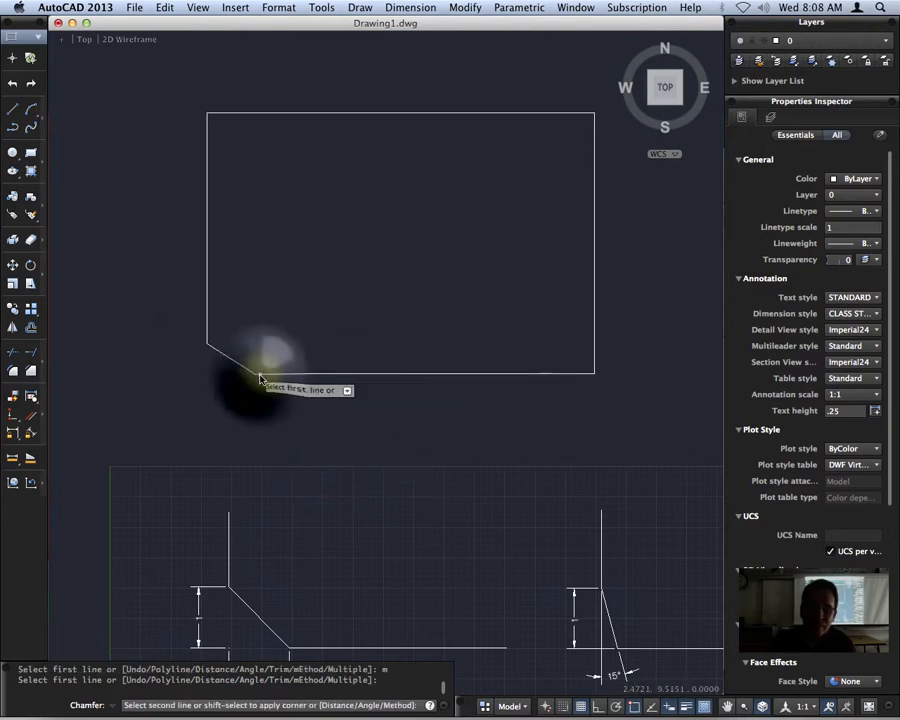
click(536, 376)
click(595, 327)
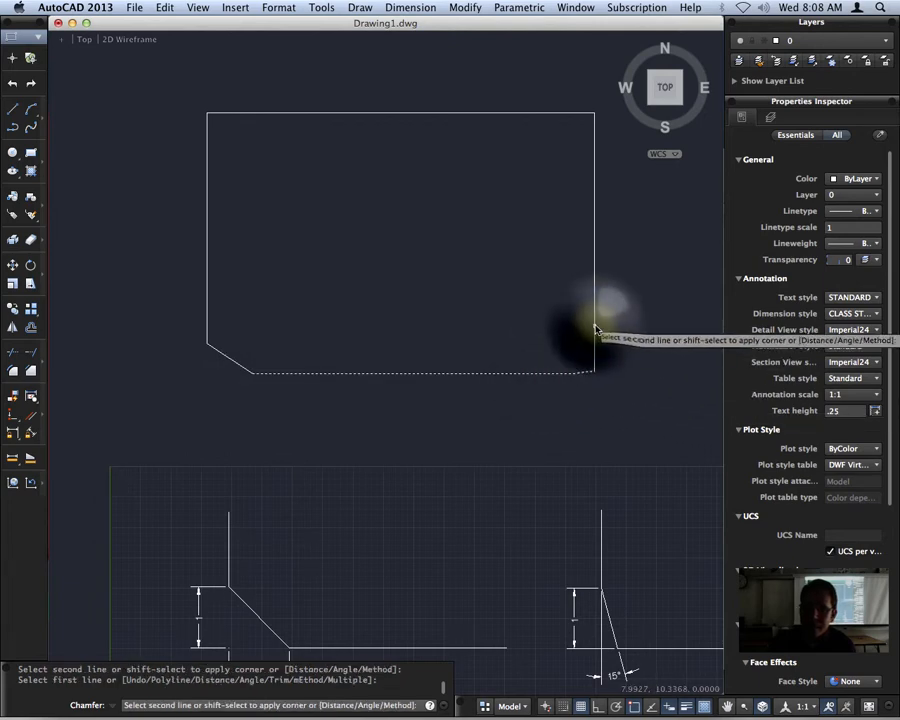
click(594, 130)
click(540, 114)
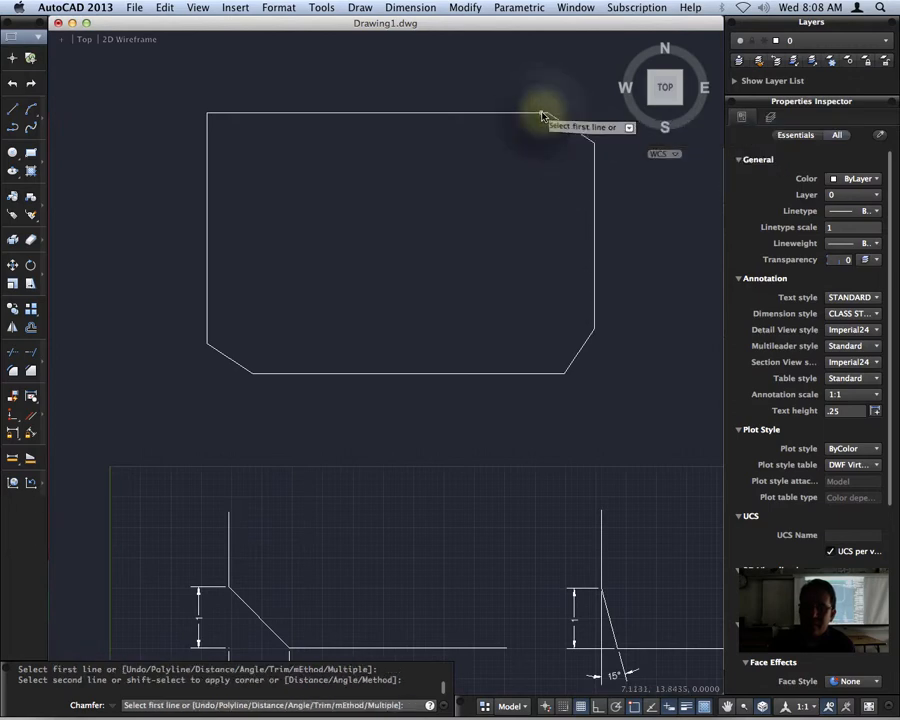
click(207, 152)
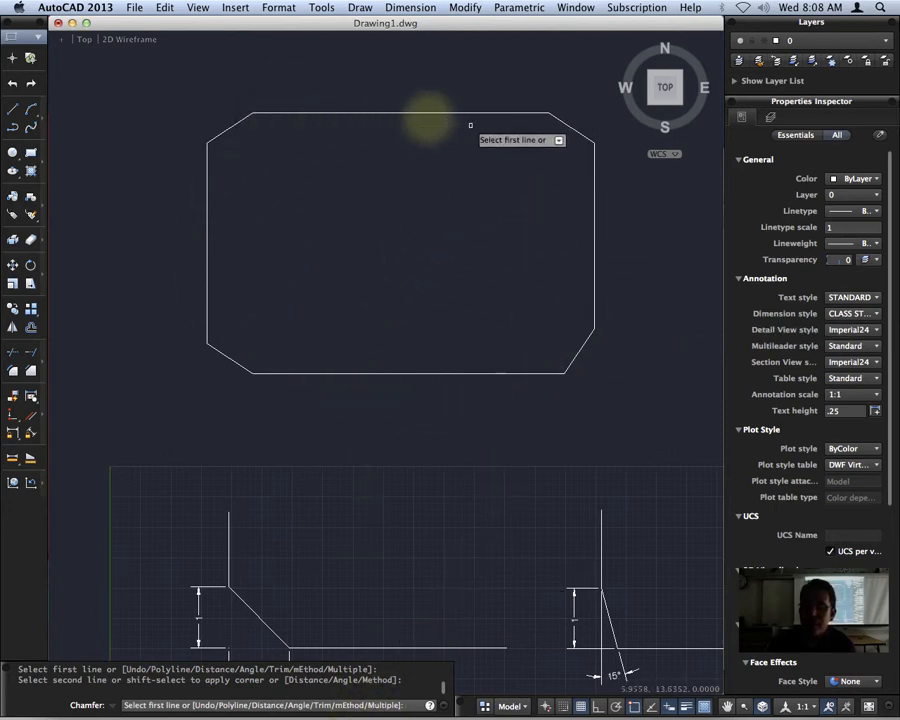
key(Escape)
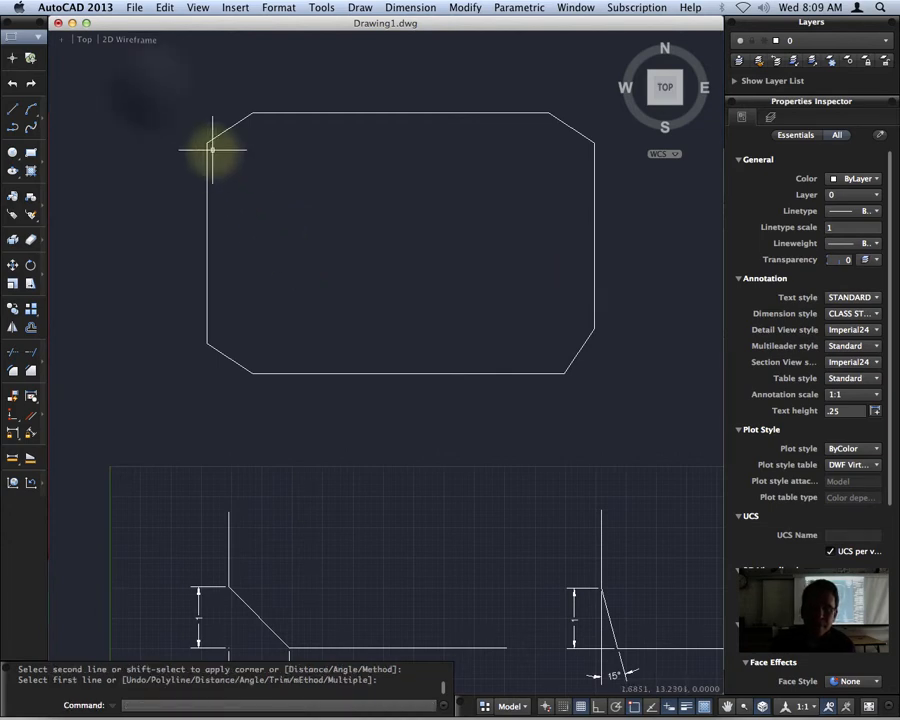
- Erase the rectangle with the four chamfered corners
click(147, 84)
click(635, 408)
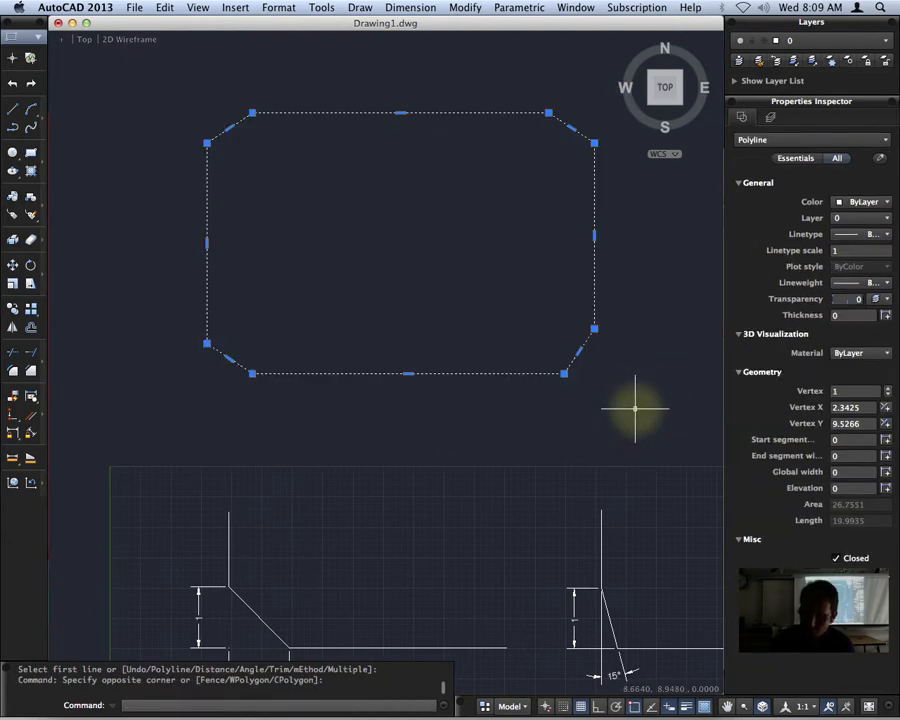
key(Delete)
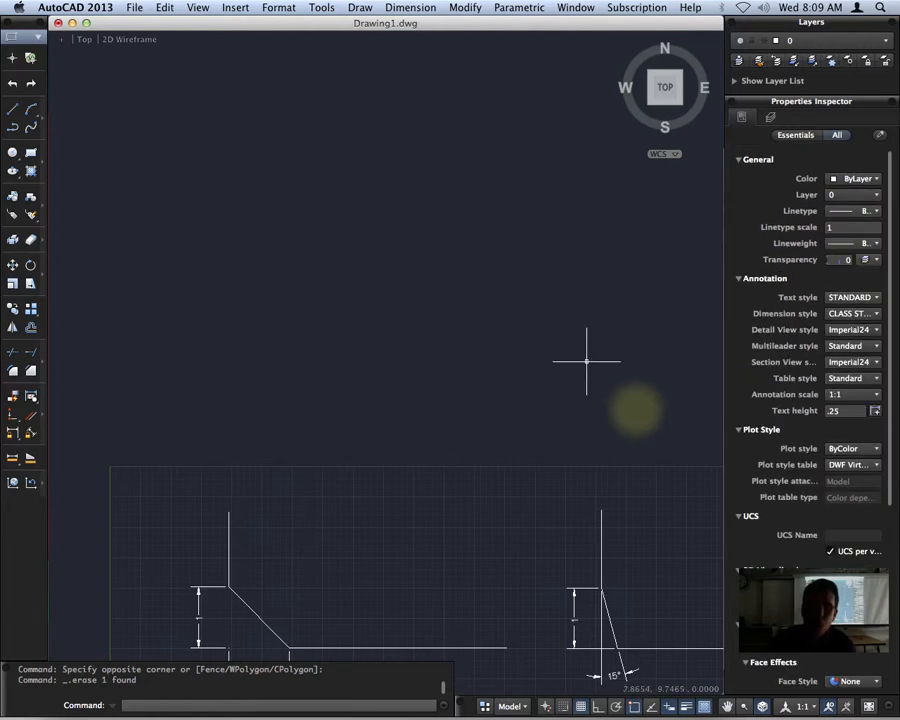
click(30, 152)
click(170, 392)
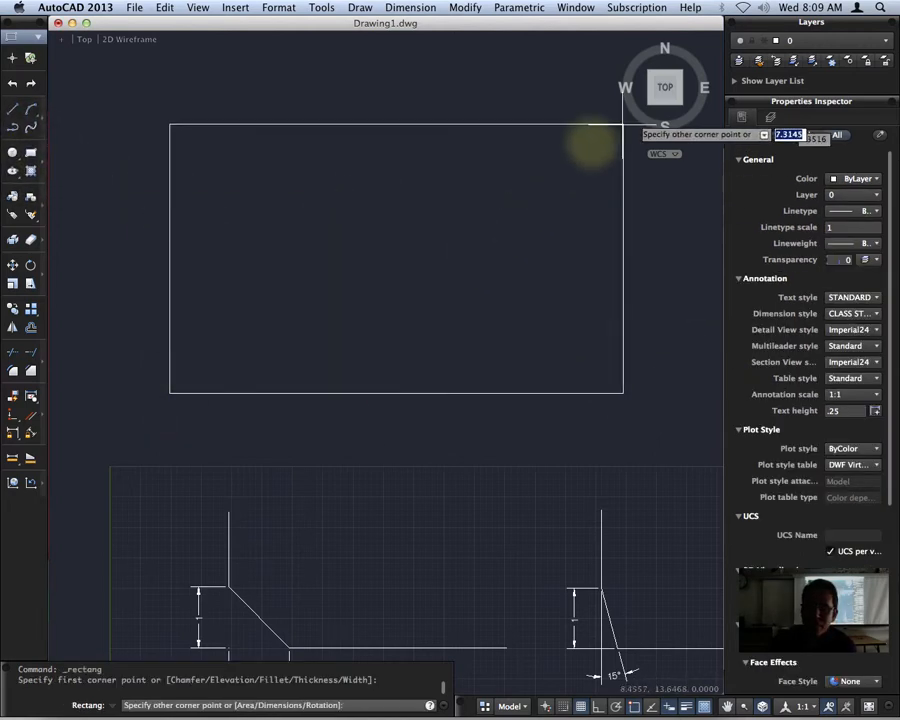
click(654, 103)
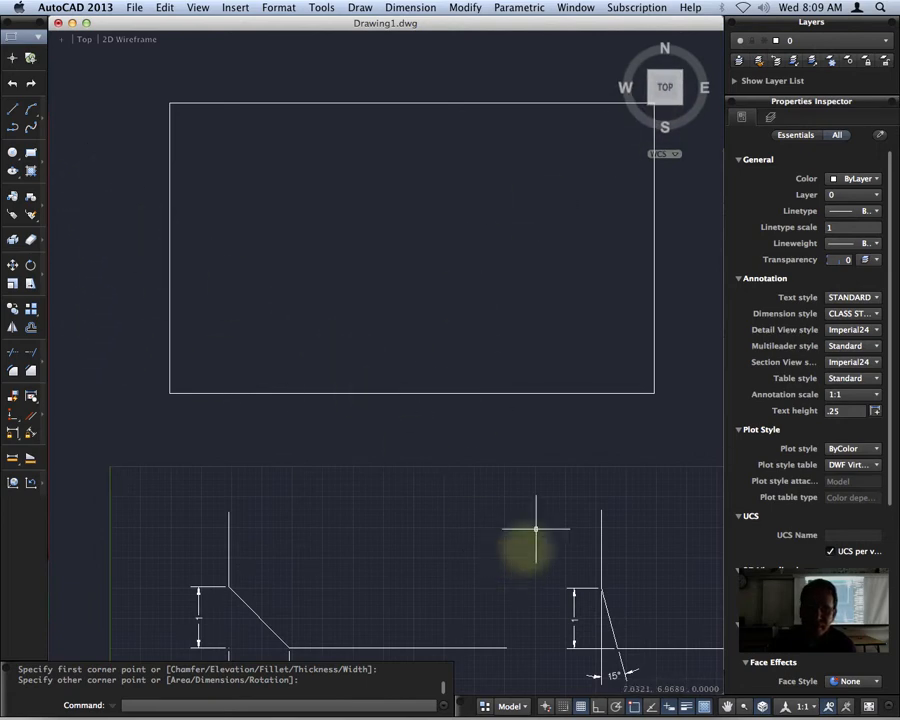
click(523, 393)
key(Delete)
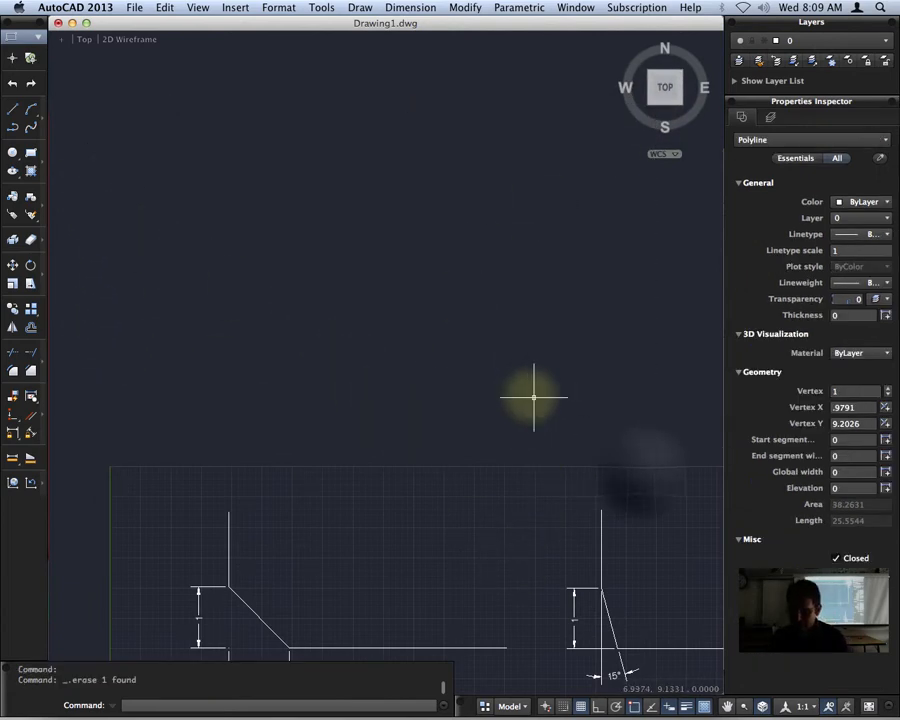
- Draw a vertical line and a joining horizontal line with Ortho on, forming an L-shaped corner above the chamfer dimensioned 15°
scroll(646, 470, up, 5)
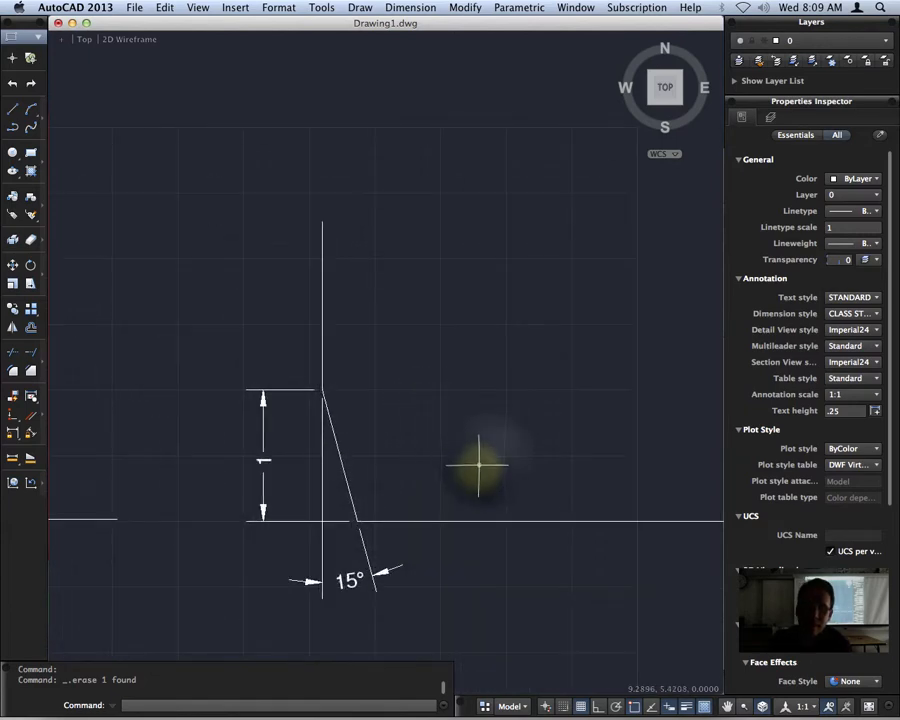
mouse_move(480, 456)
middle_down()
mouse_move(486, 450)
mouse_move(371, 320)
mouse_move(381, 336)
middle_up()
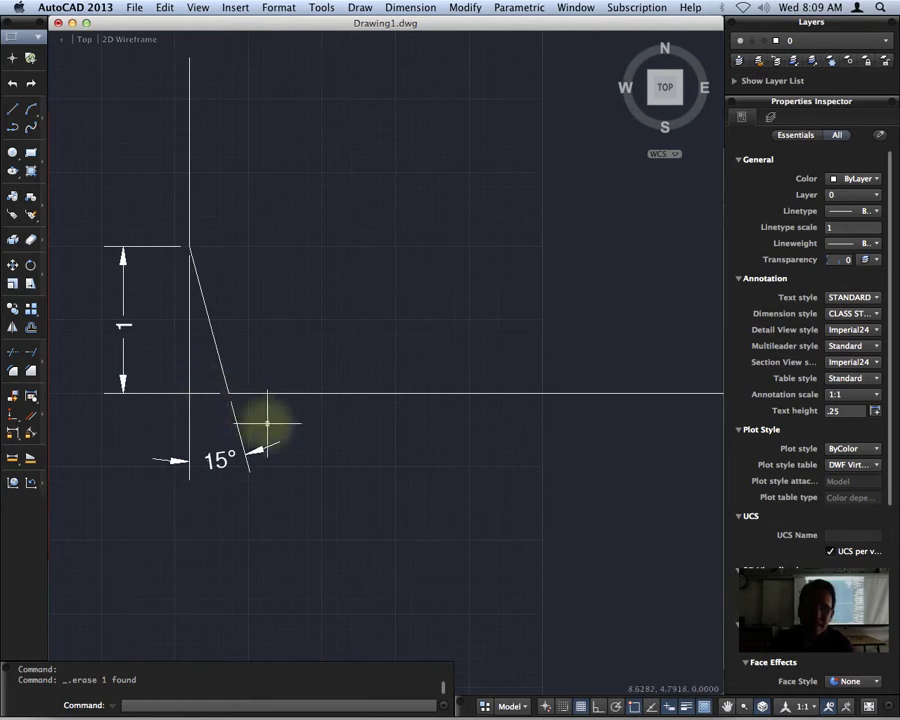
scroll(385, 476, down, 3)
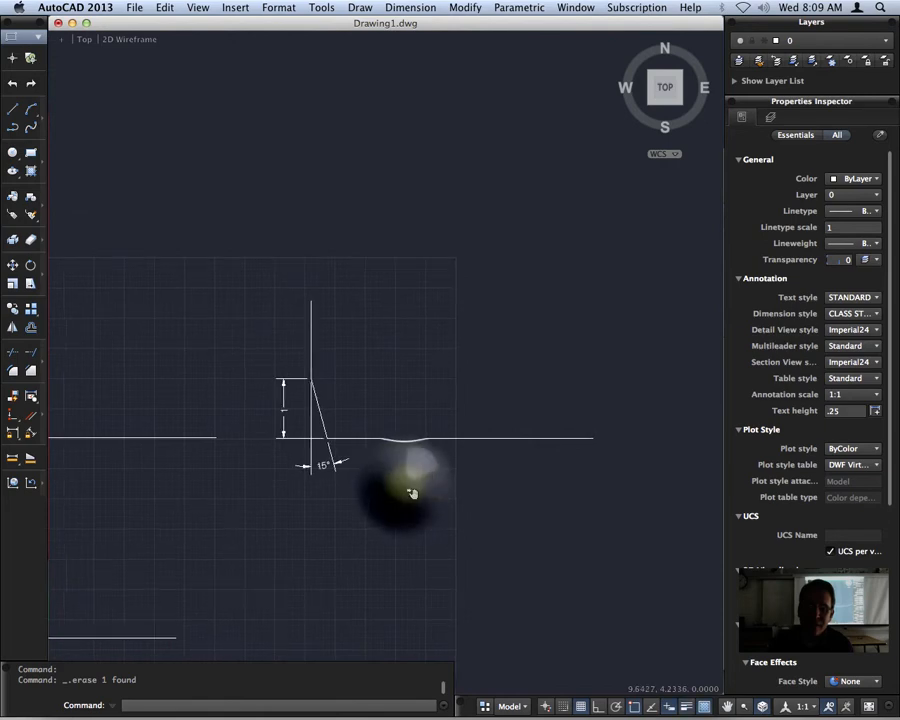
middle_drag(413, 494, 372, 482)
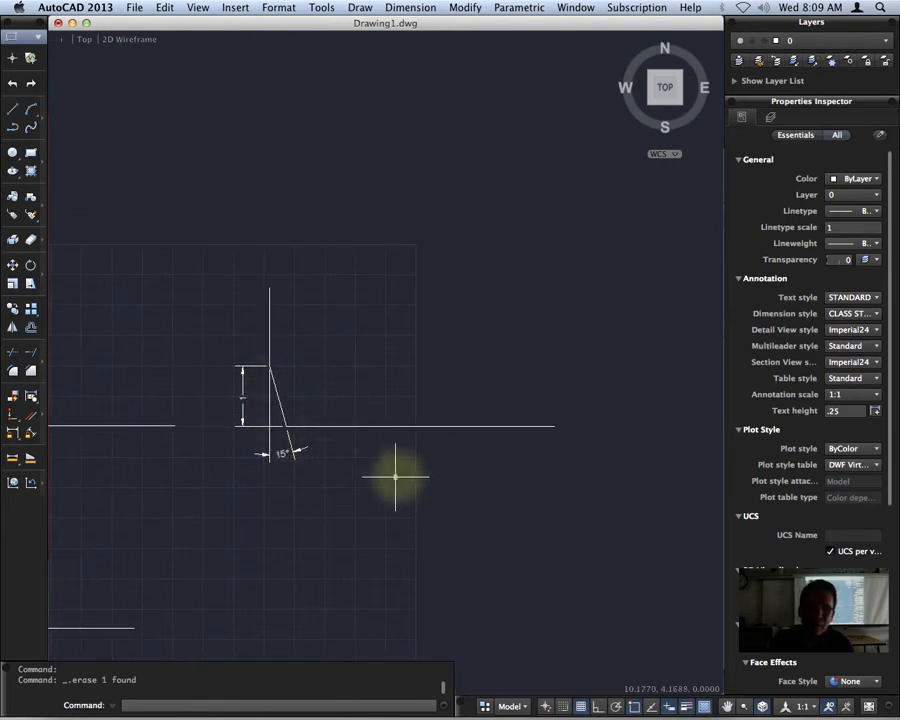
click(13, 110)
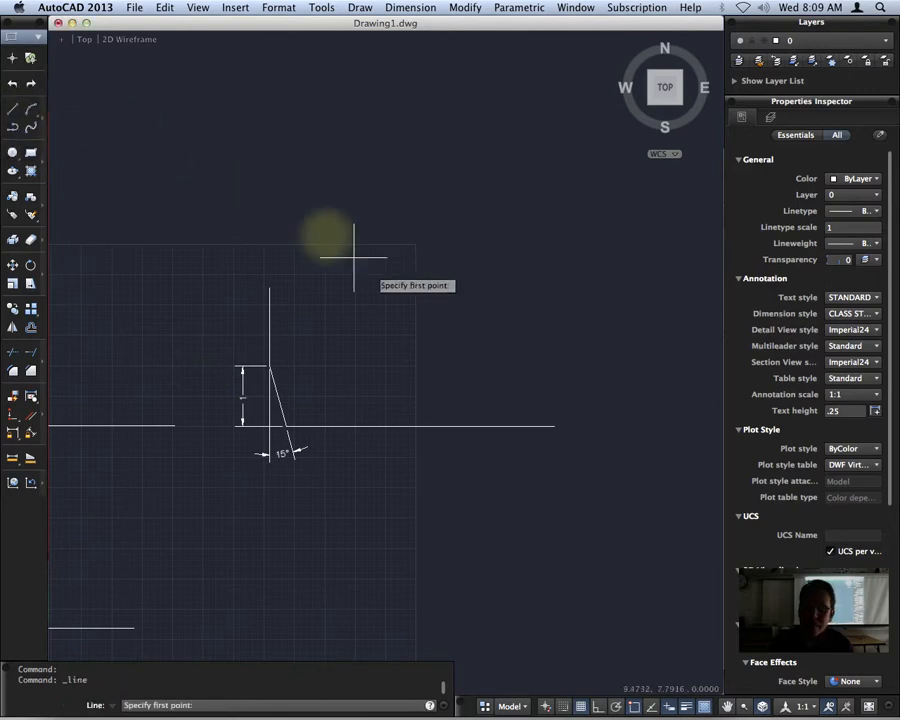
click(372, 224)
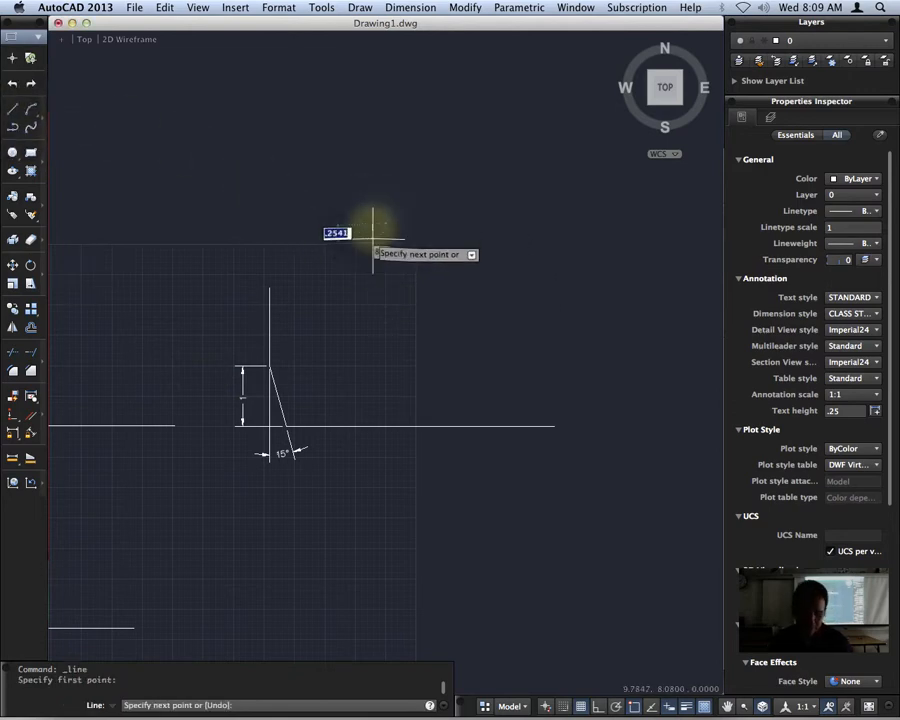
key(F8)
click(372, 364)
click(614, 372)
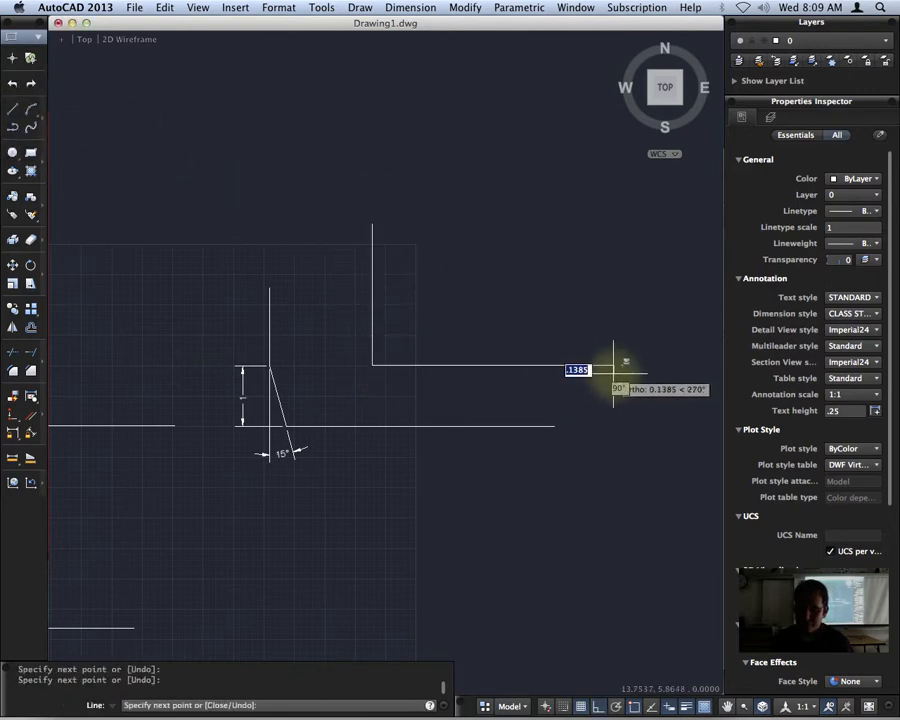
- Chamfer the new corner with the Angle option, using length 1 and angle 15, picking the vertical line first and the horizontal line second
scroll(493, 360, up, 5)
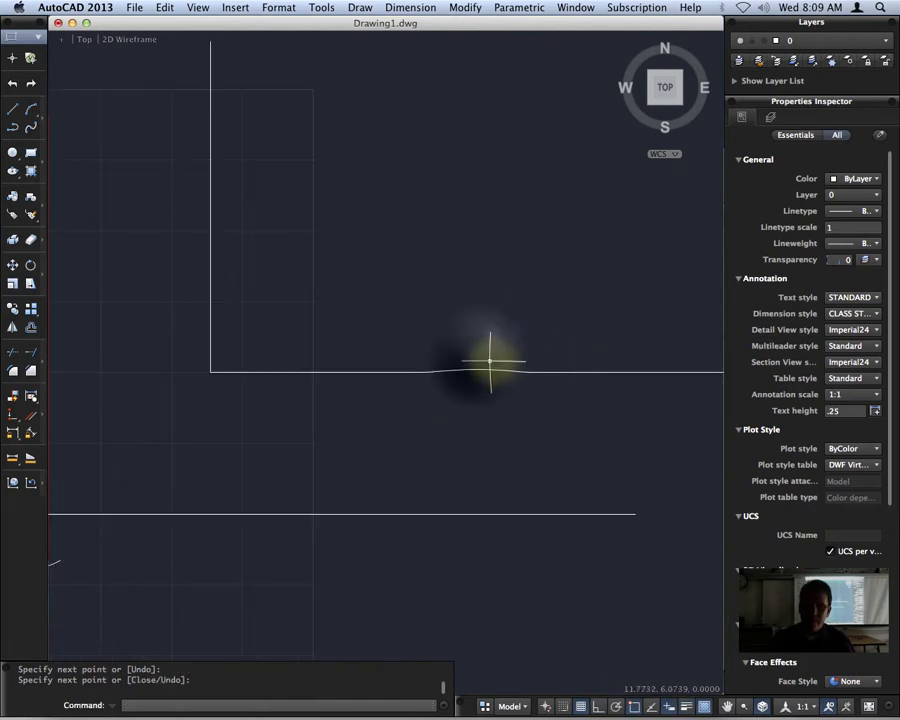
mouse_move(476, 358)
middle_down()
mouse_move(553, 390)
mouse_move(672, 387)
middle_up()
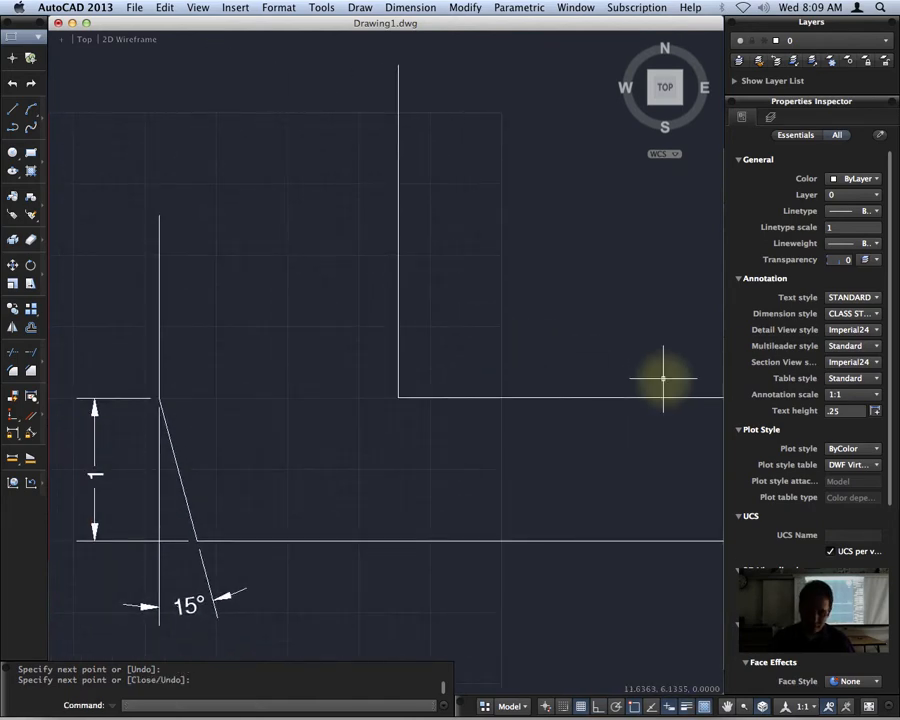
key(Return)
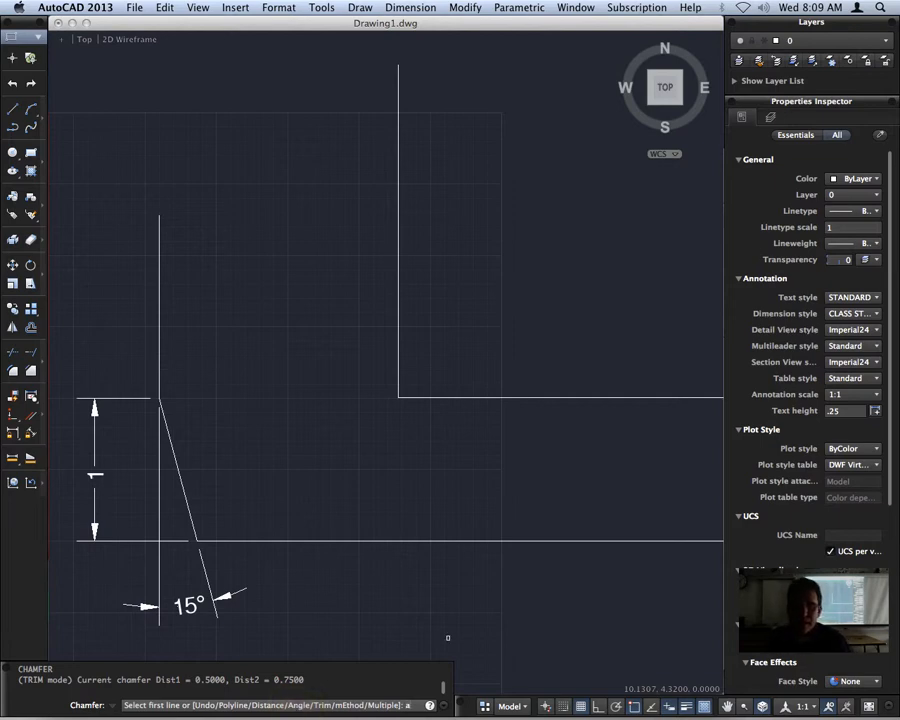
text(a)
key(Return)
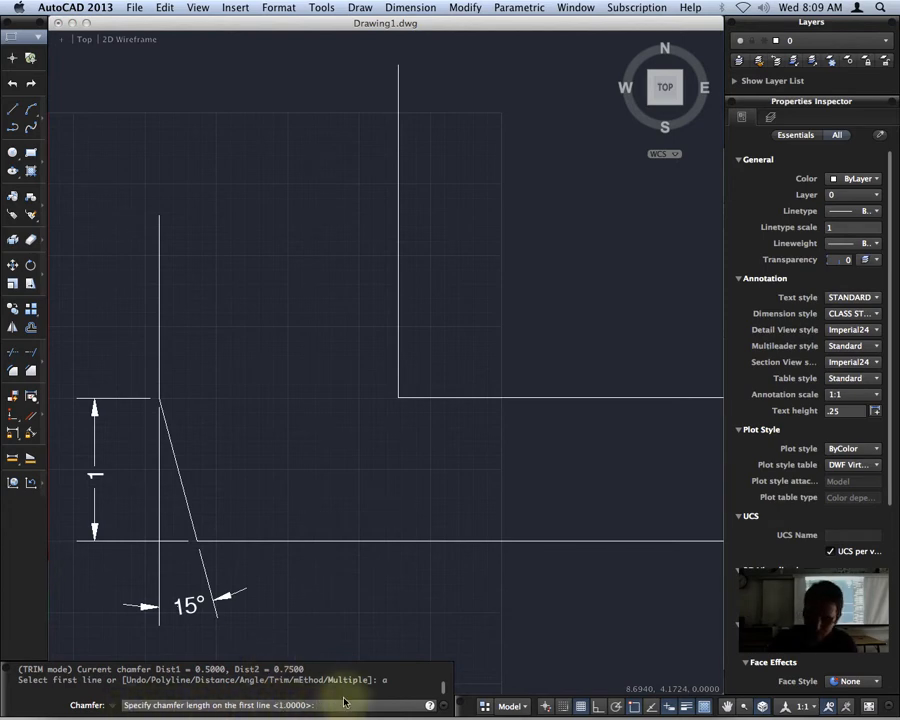
text(1)
key(Return)
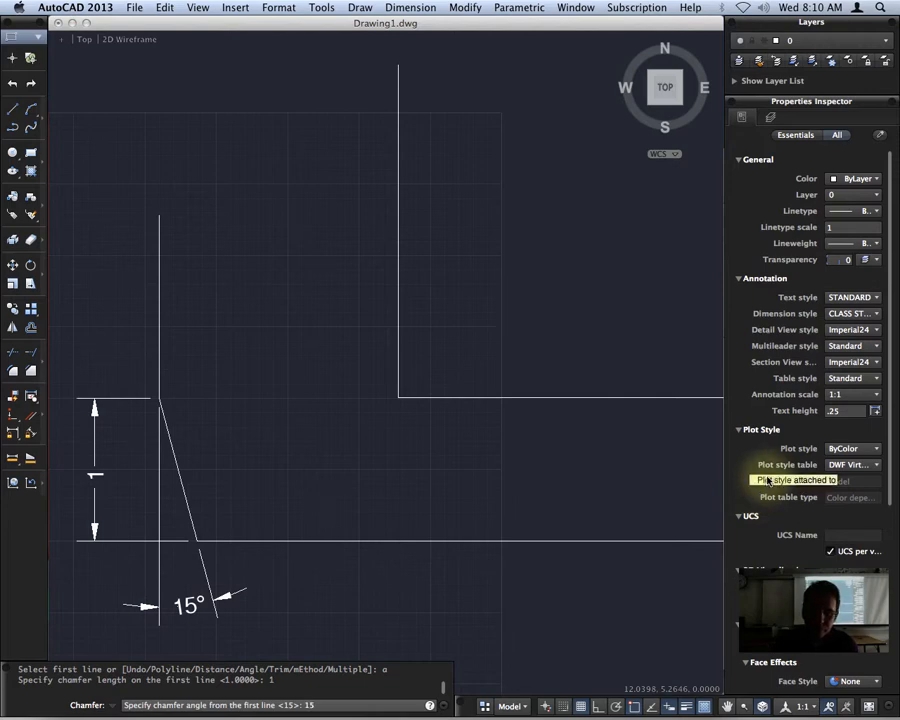
key(Return)
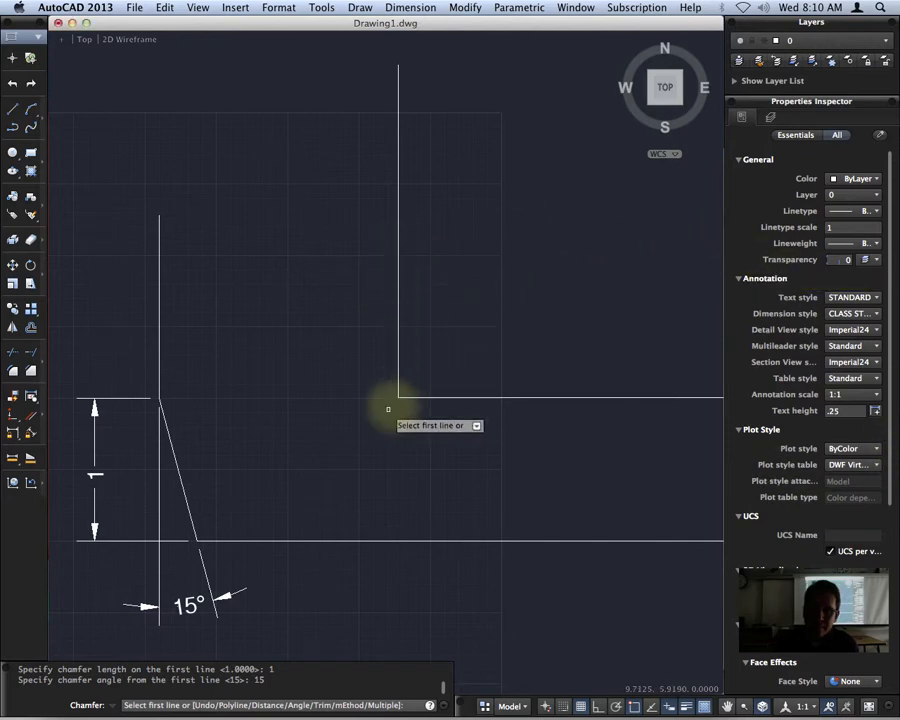
click(399, 314)
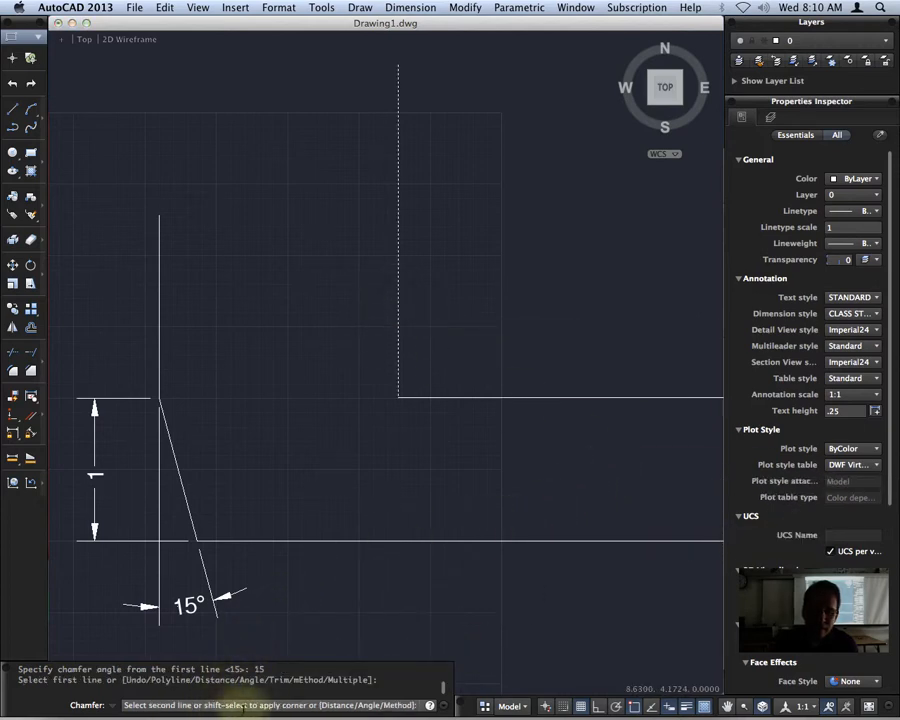
click(544, 398)
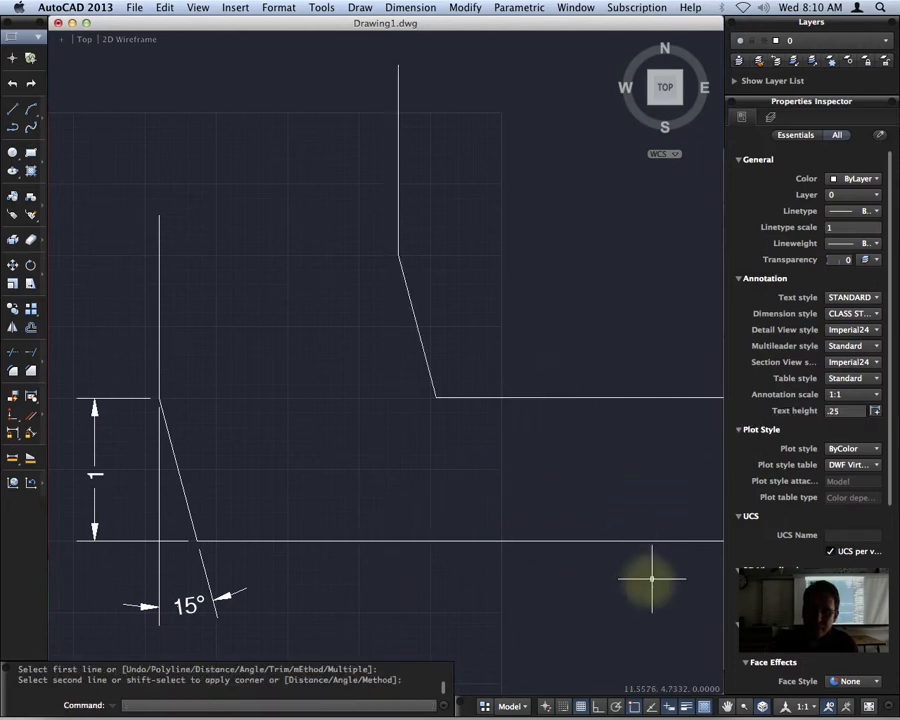
- Add an angular dimension between the vertical line and the new chamfer line, placed below the corner
click(408, 8)
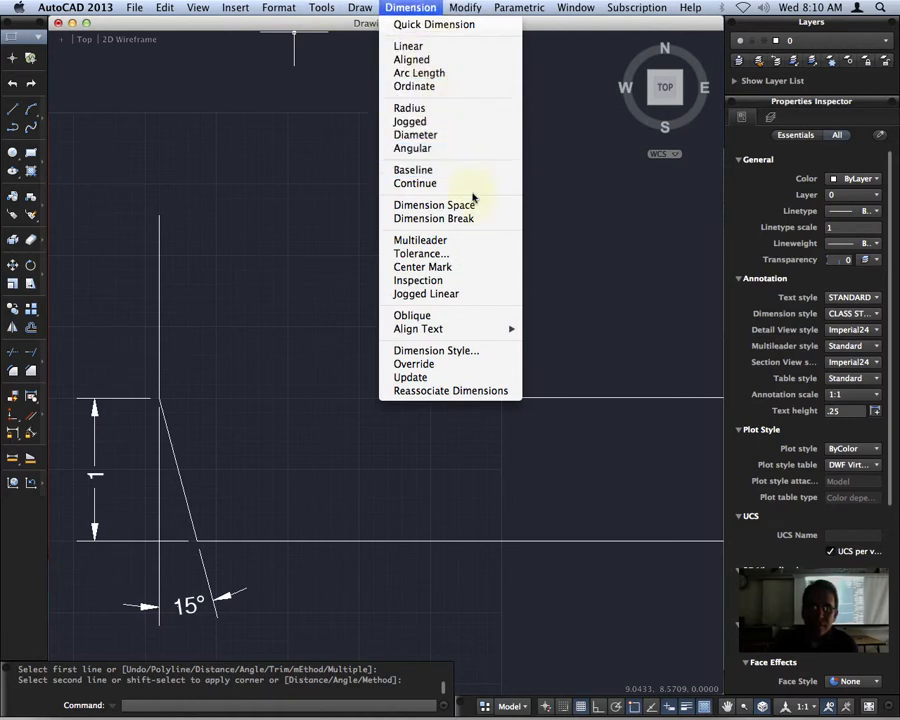
click(458, 148)
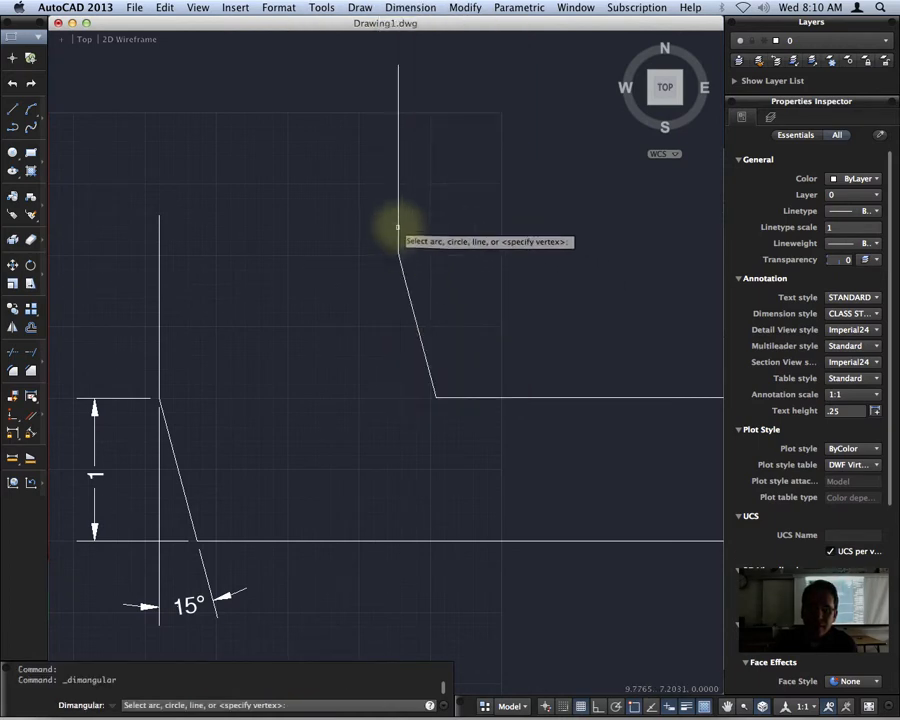
click(399, 245)
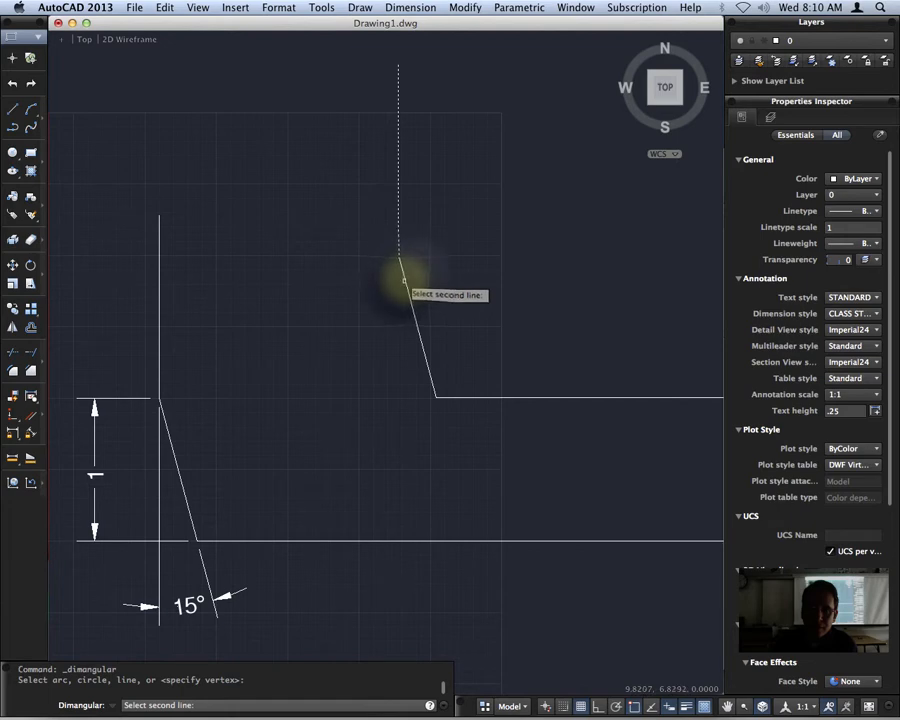
click(404, 281)
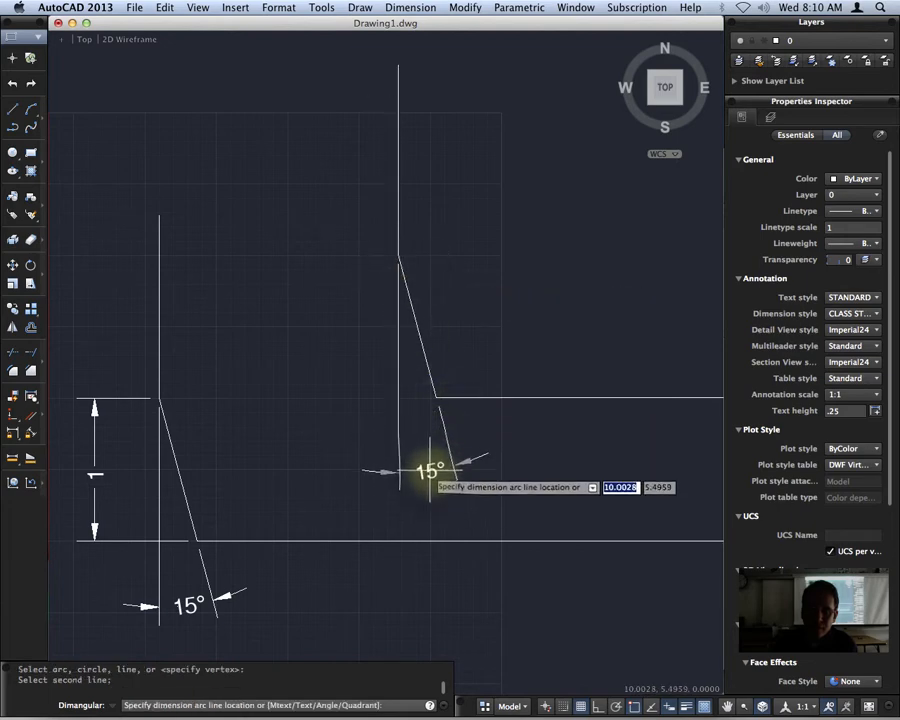
click(430, 472)
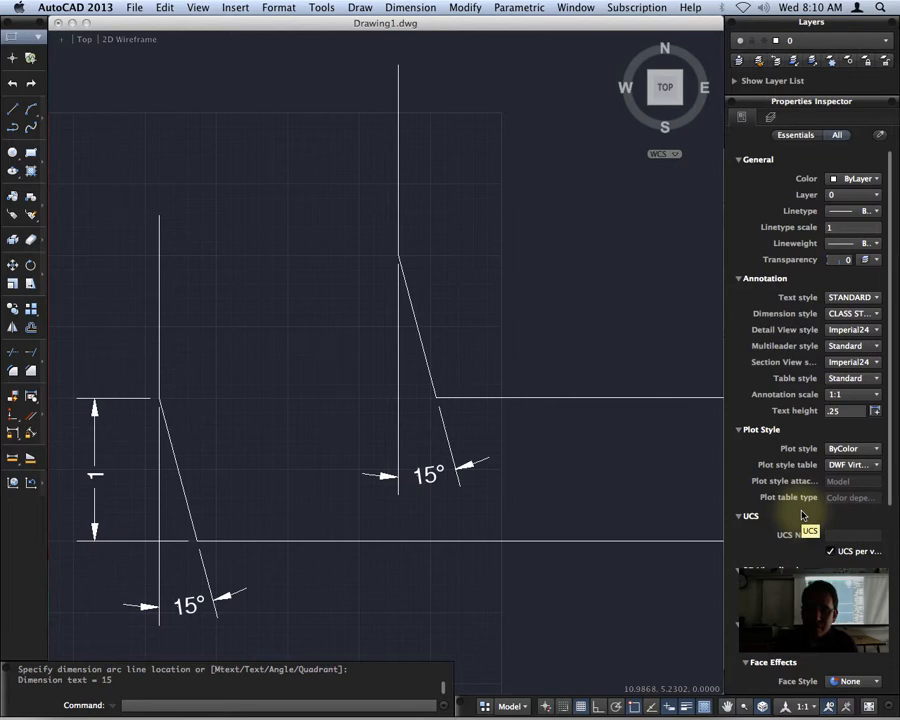
- Erase both distance-and-angle chamfer examples together with their dimensions
scroll(600, 537, down, 3)
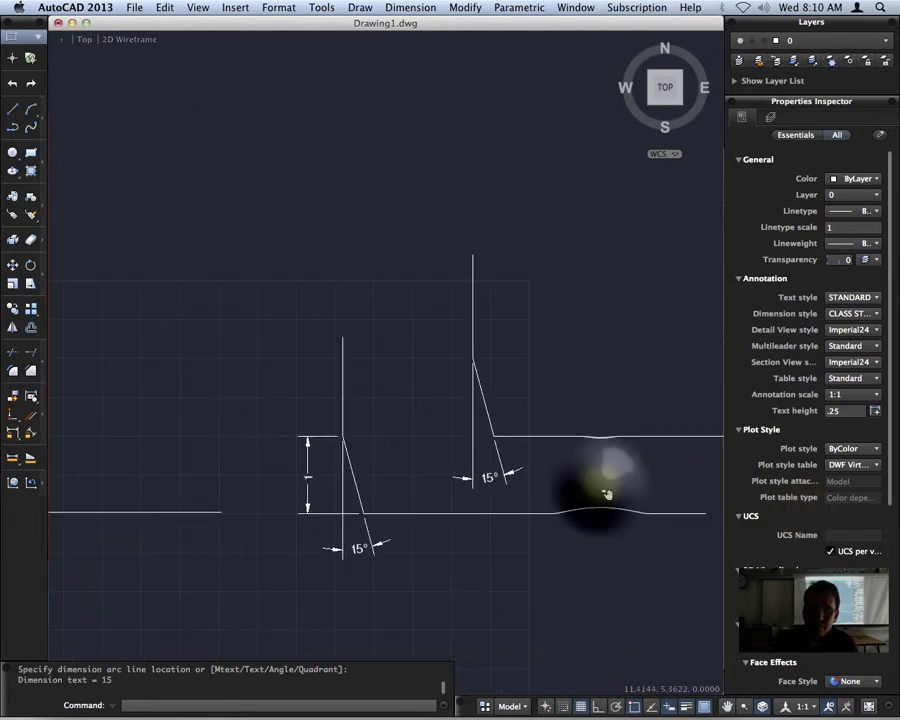
middle_drag(595, 547, 480, 441)
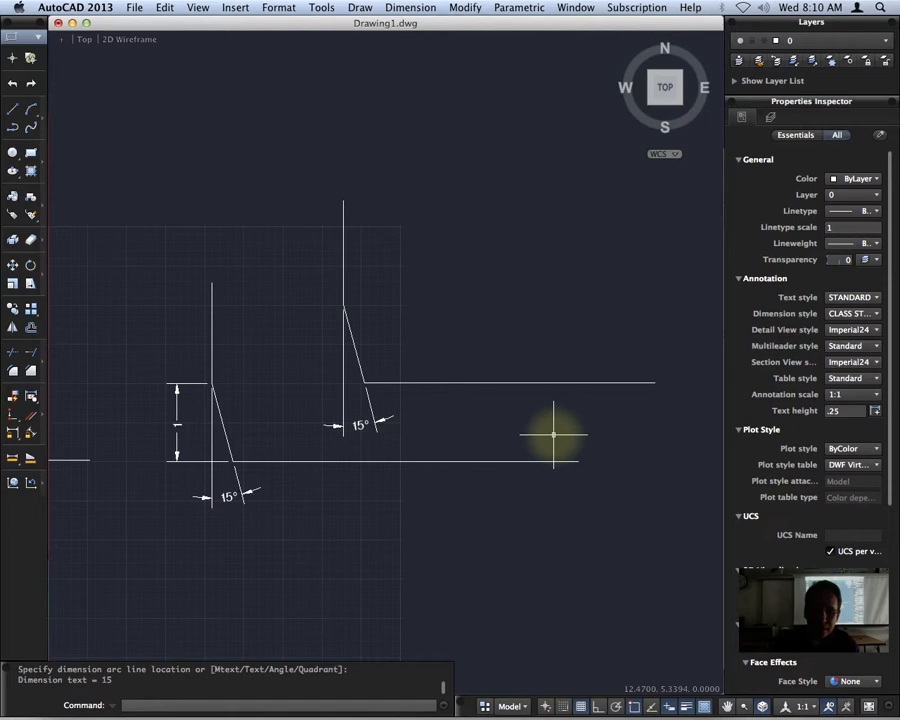
text(cha)
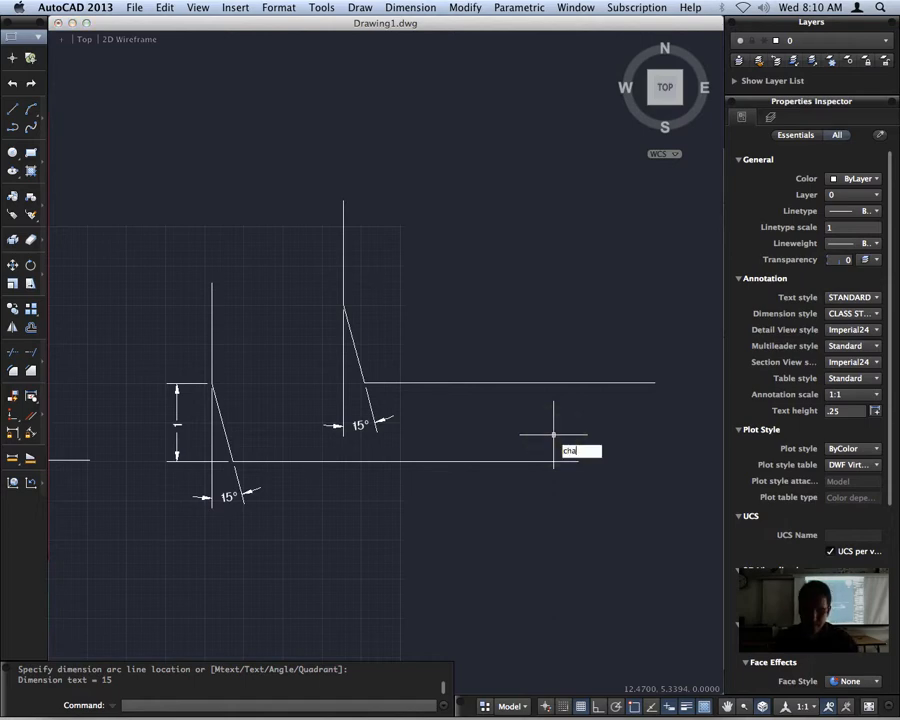
key(Escape)
click(530, 526)
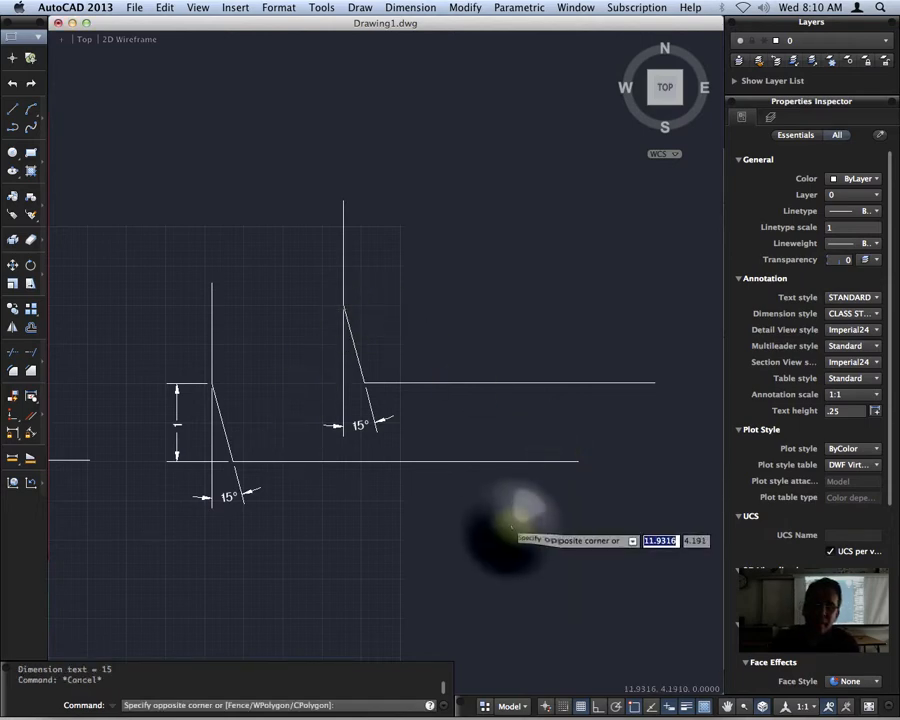
click(165, 185)
key(Delete)
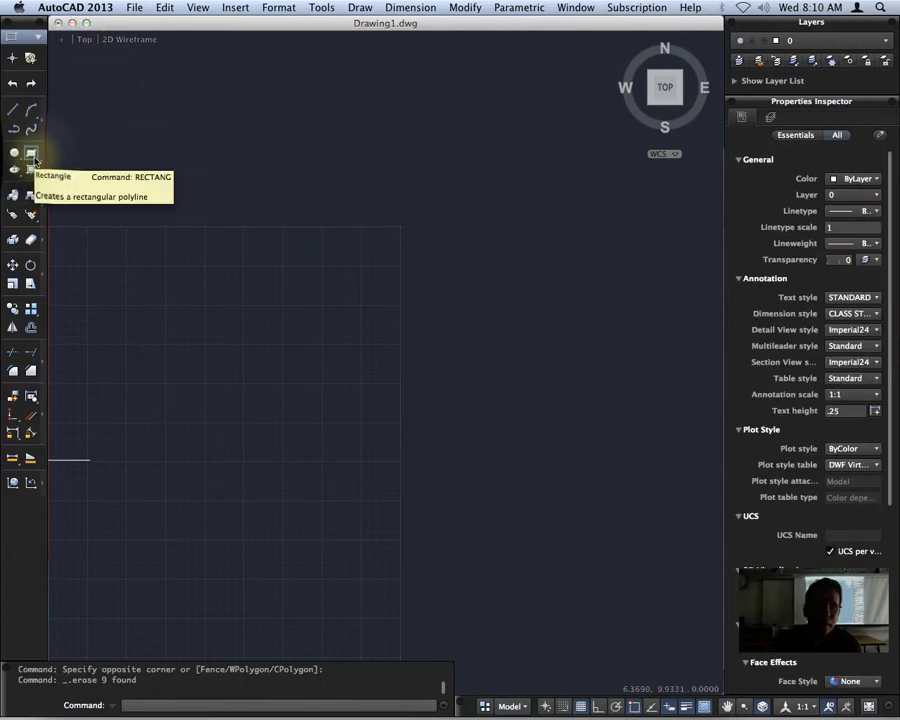
- Draw a large rectangle in the empty area where the angle chamfers were
click(31, 153)
click(202, 433)
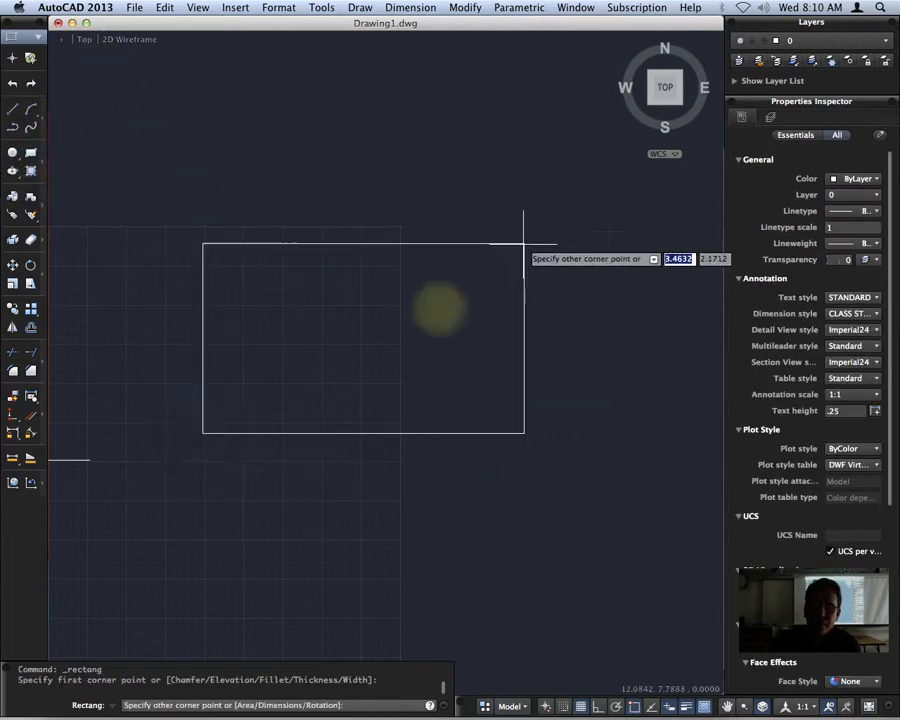
click(601, 161)
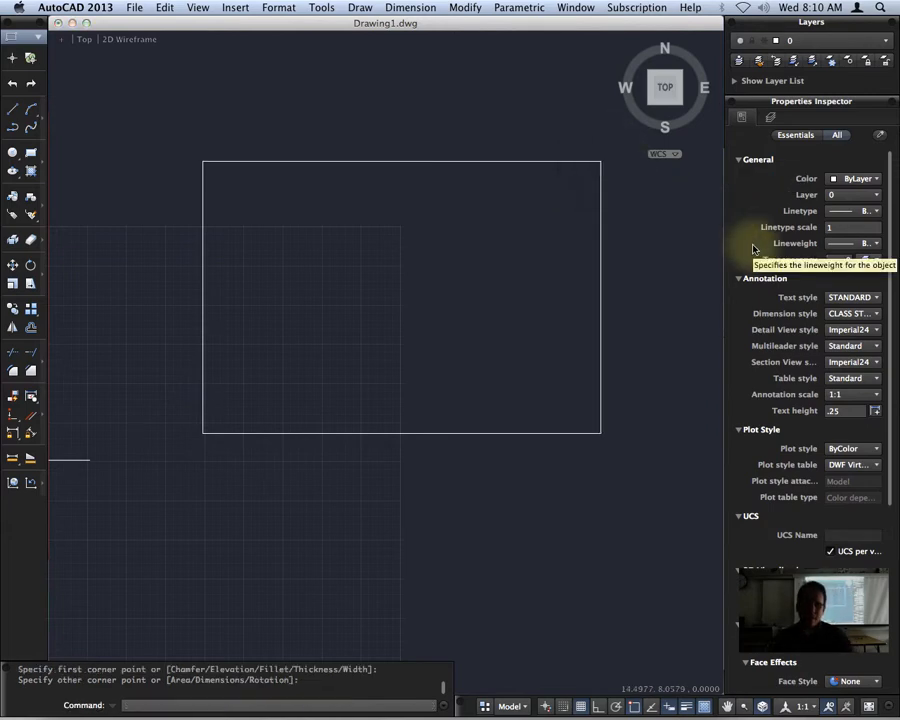
- Start the Chamfer command and set its Trim mode to No trim
text(CHA)
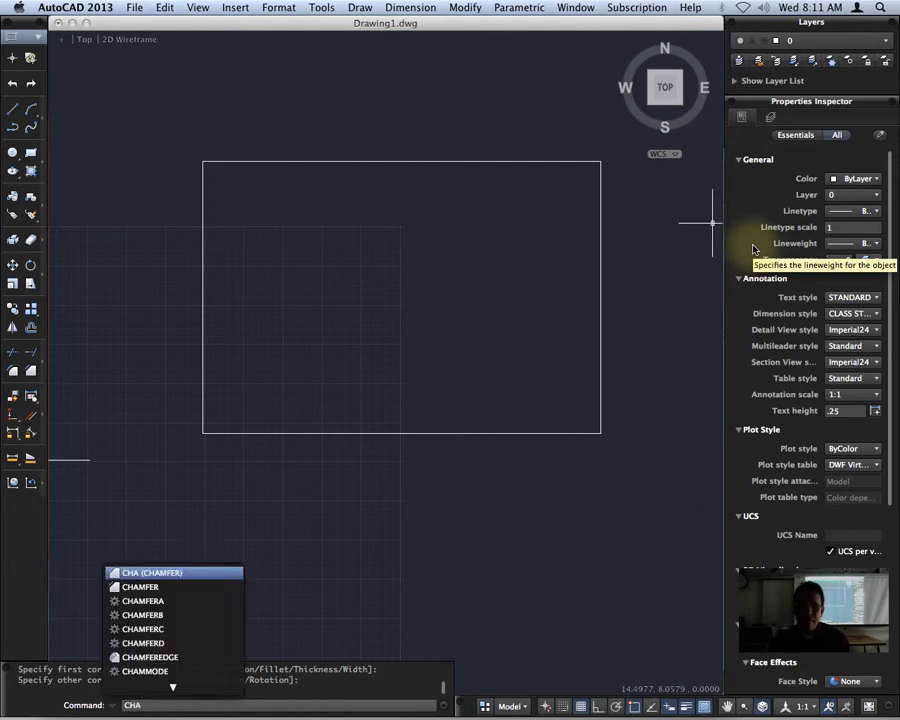
key(Return)
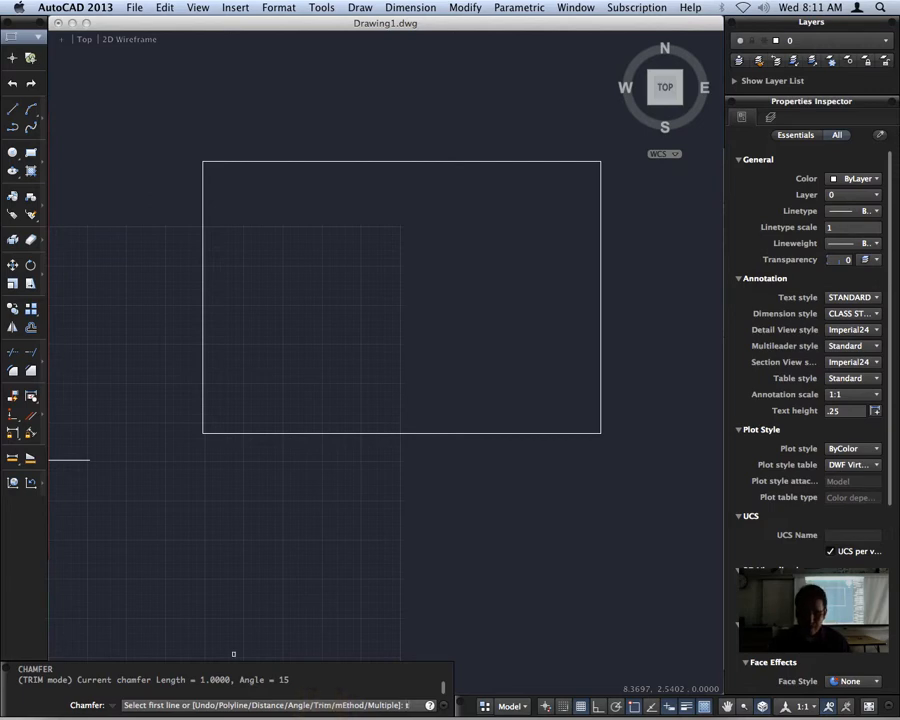
key(Return)
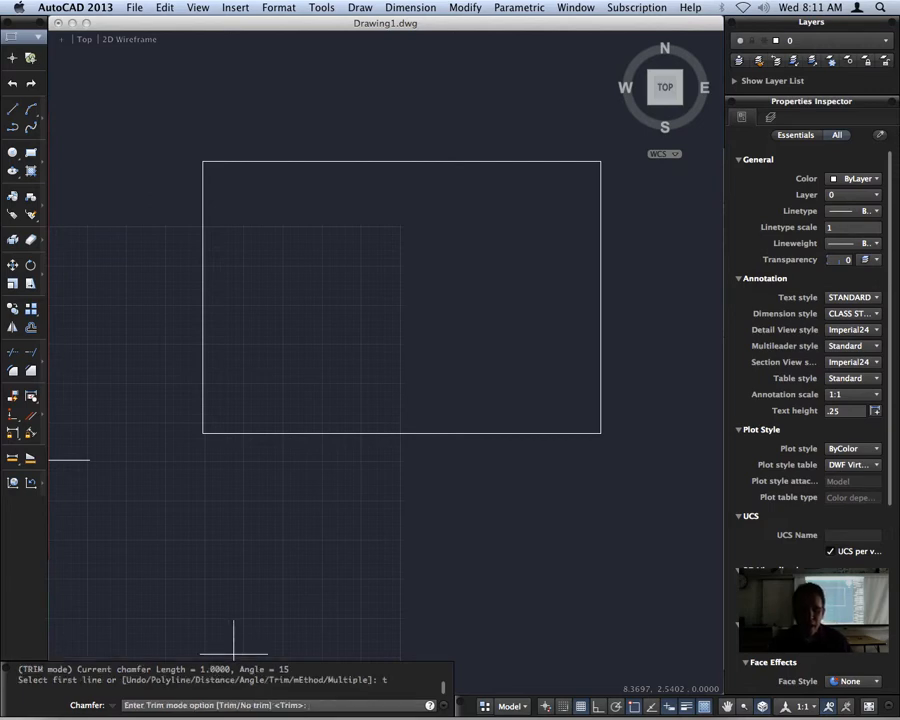
mouse_move(139, 706)
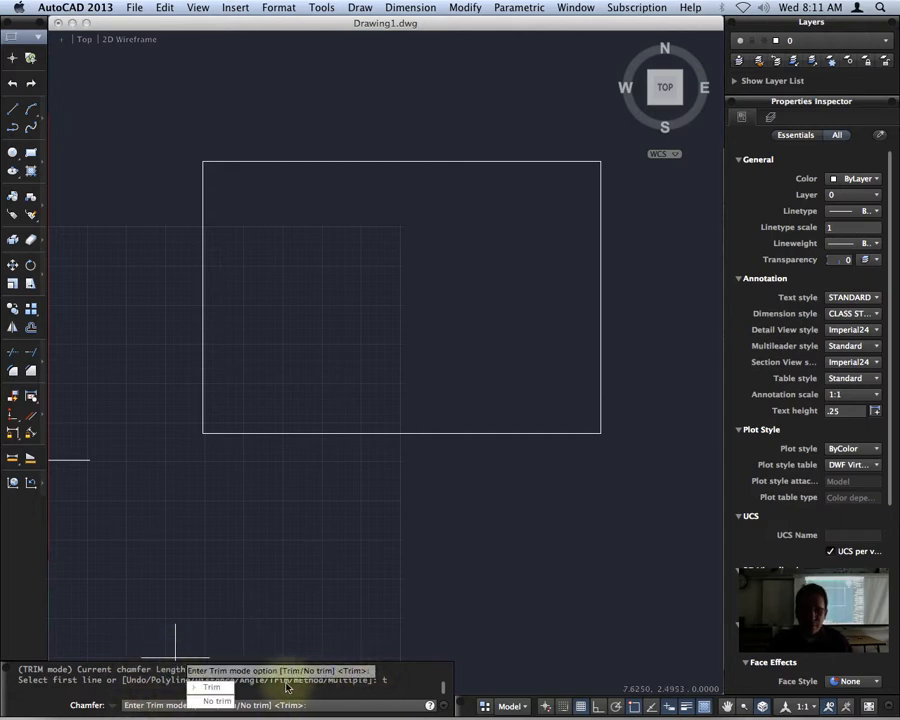
click(217, 702)
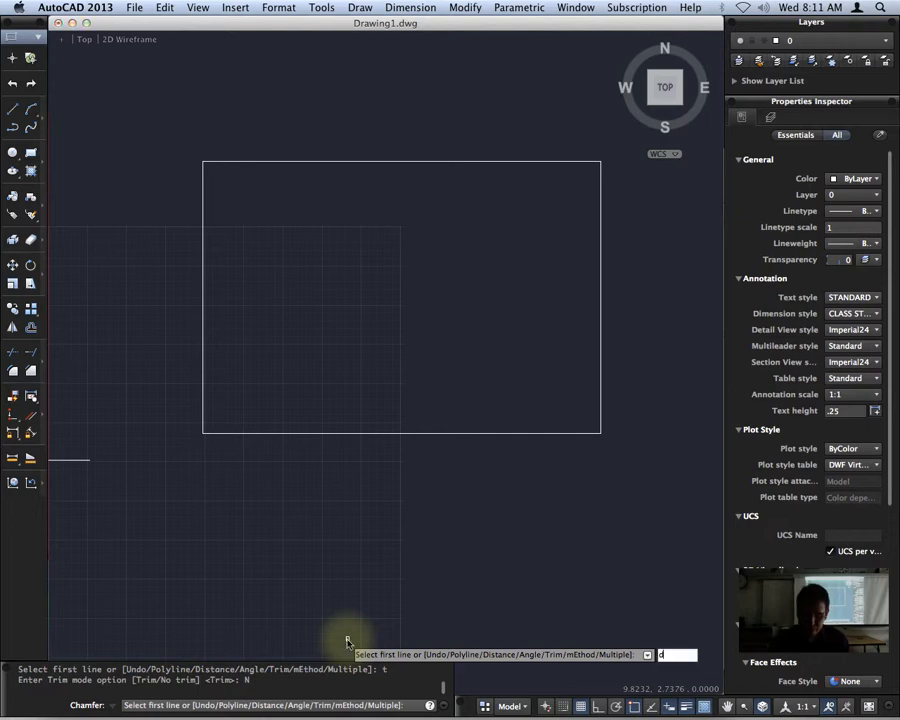
- Set the first and second chamfer distances to 1 with the Distance option
key(Return)
mouse_move(491, 716)
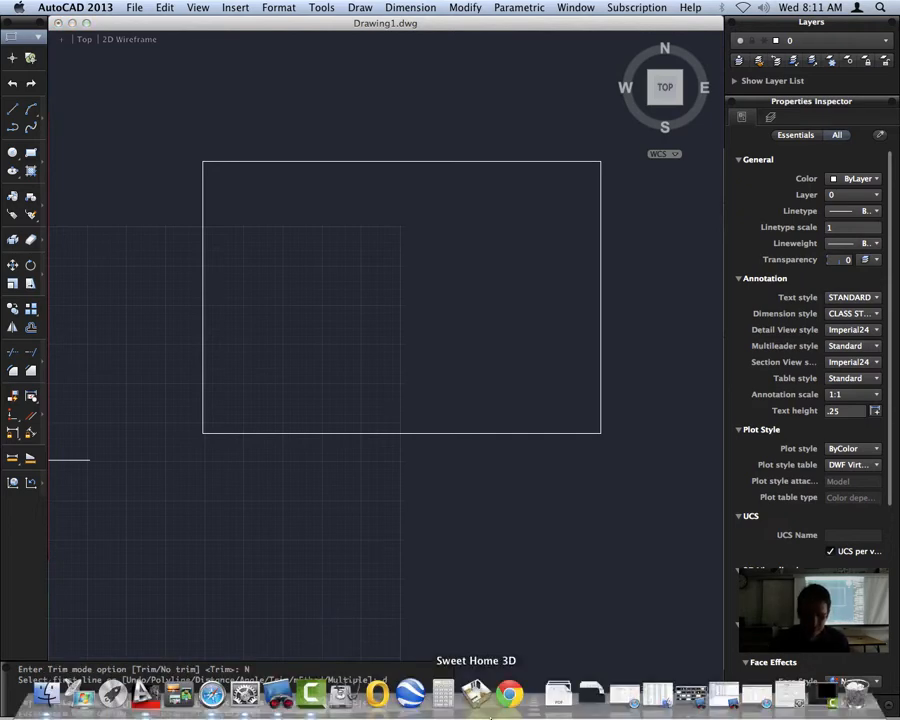
text(1)
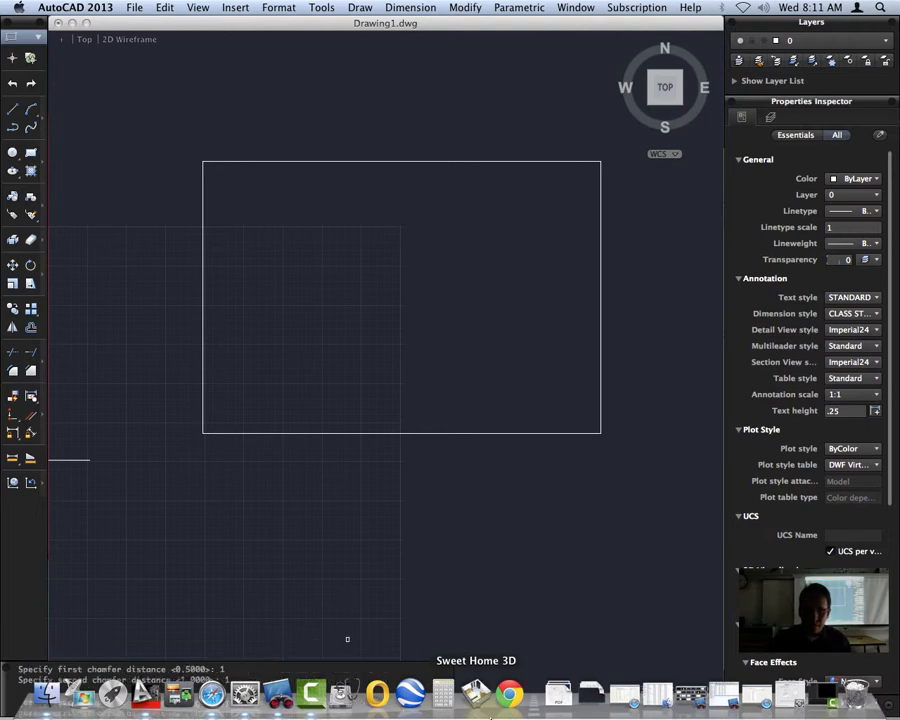
key(Return)
text(1)
key(Return)
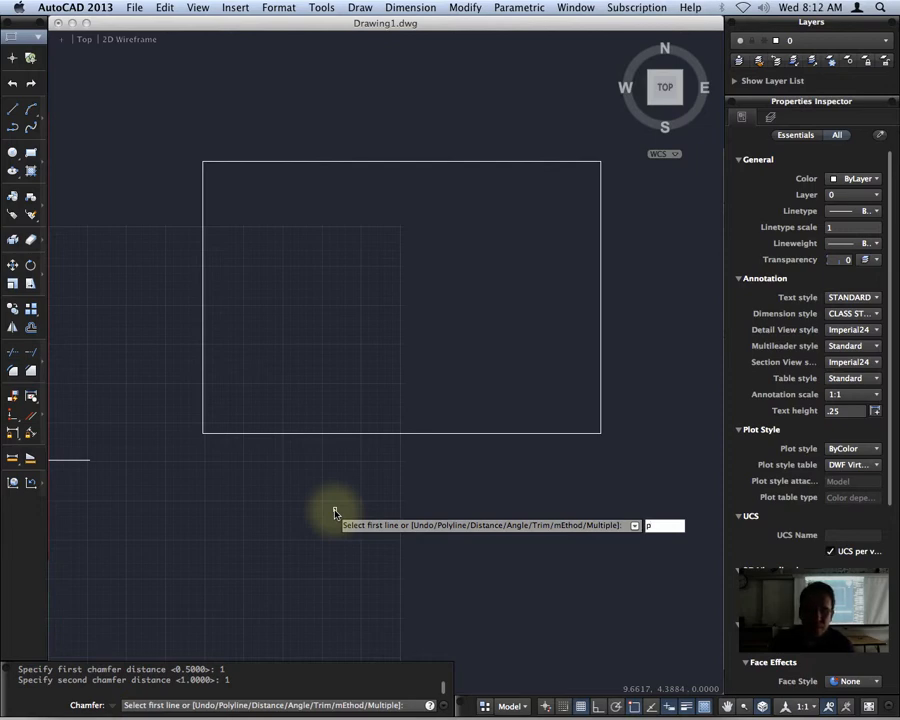
- Chamfer all four corners of the large rectangle at once using the Polyline option
key(Return)
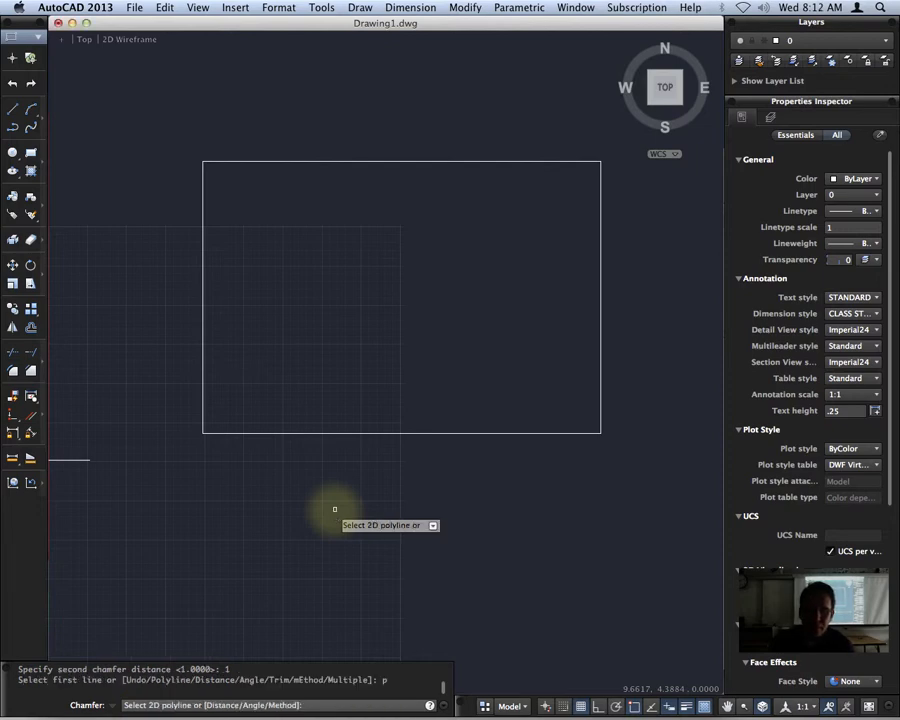
click(394, 434)
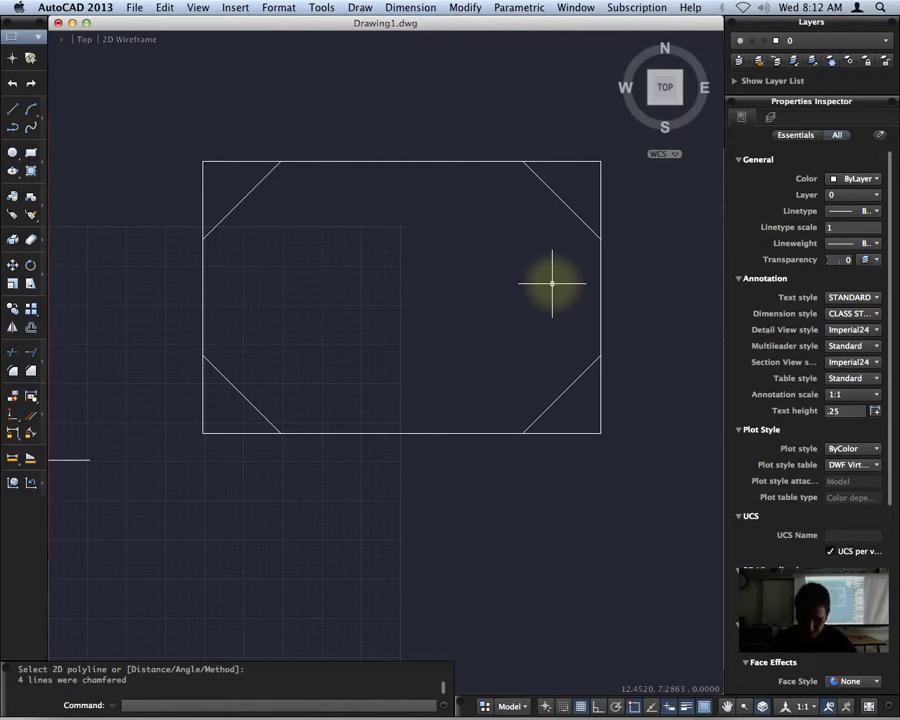
- Restart the Chamfer command to check its current trim mode and distances, and leave it without chamfering anything
text(c)
key(Return)
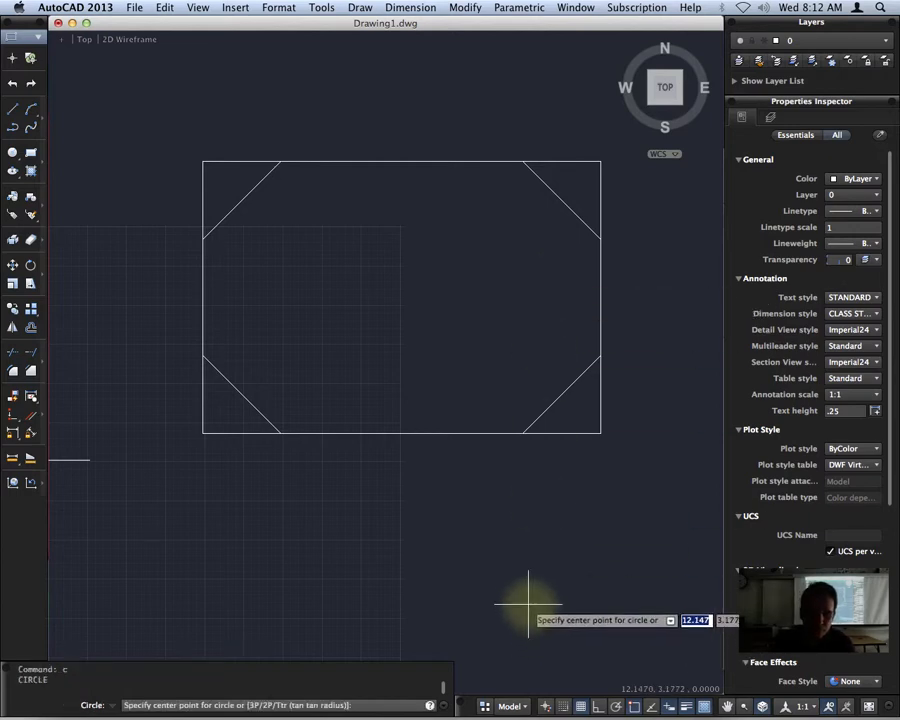
key(Escape)
text(cha)
key(Return)
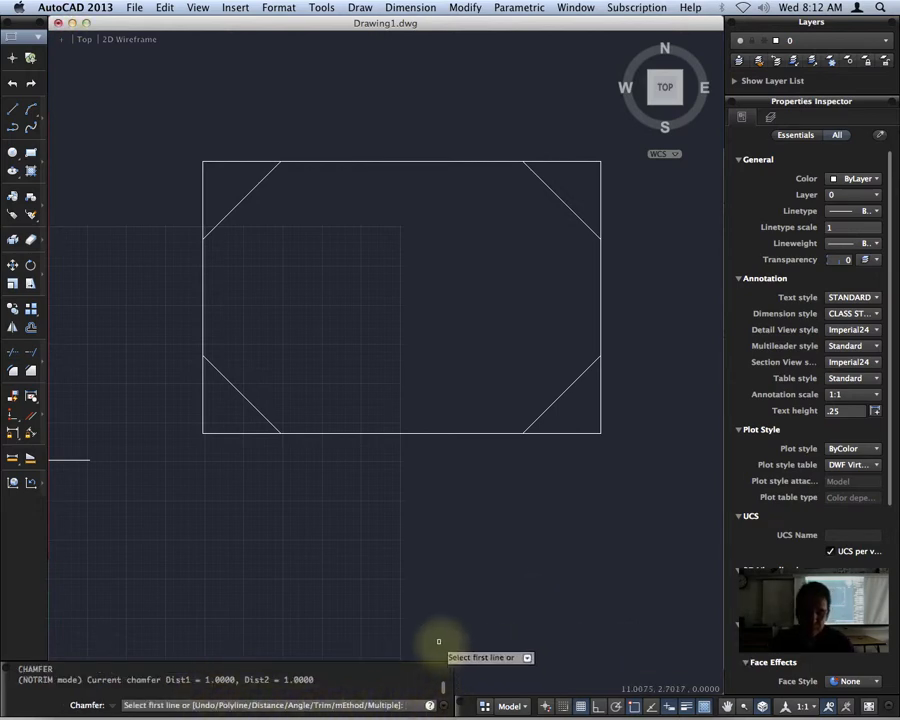
key(Escape)
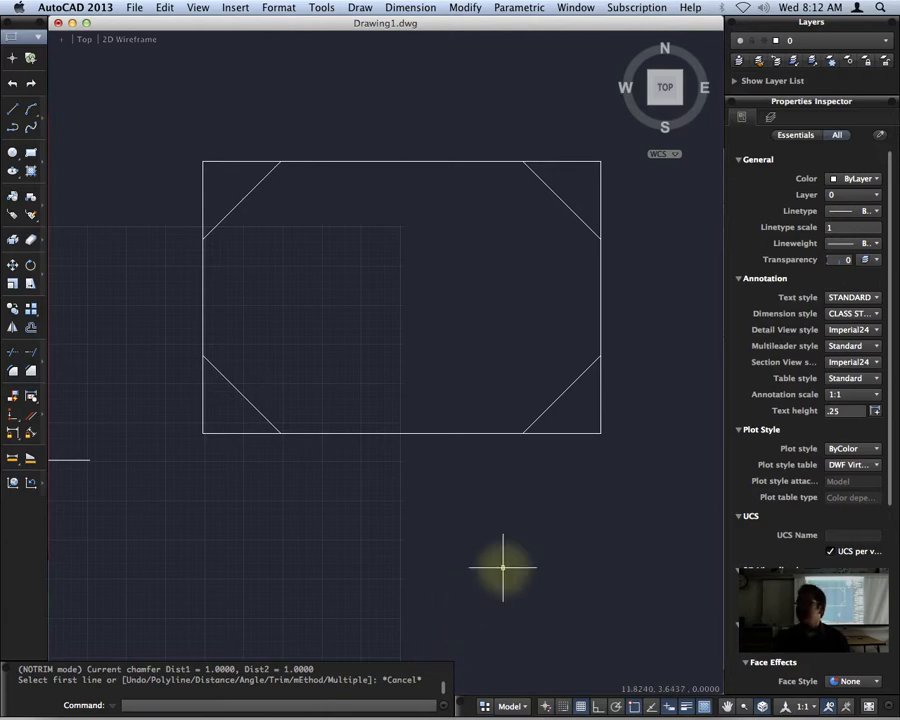
key(super+Tab)
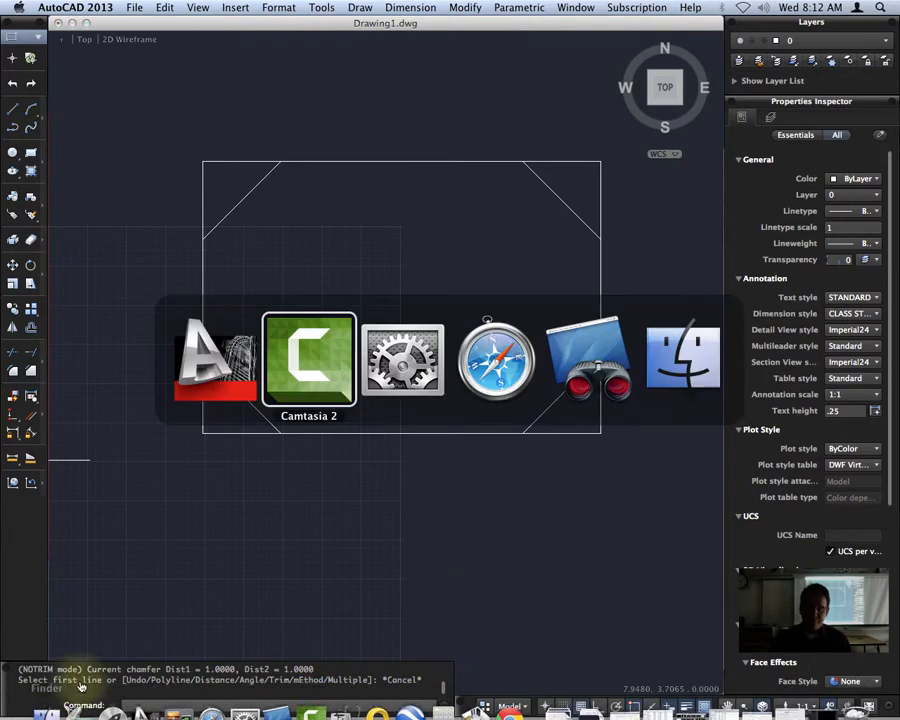
key(super+Tab)
key(super+Tab)
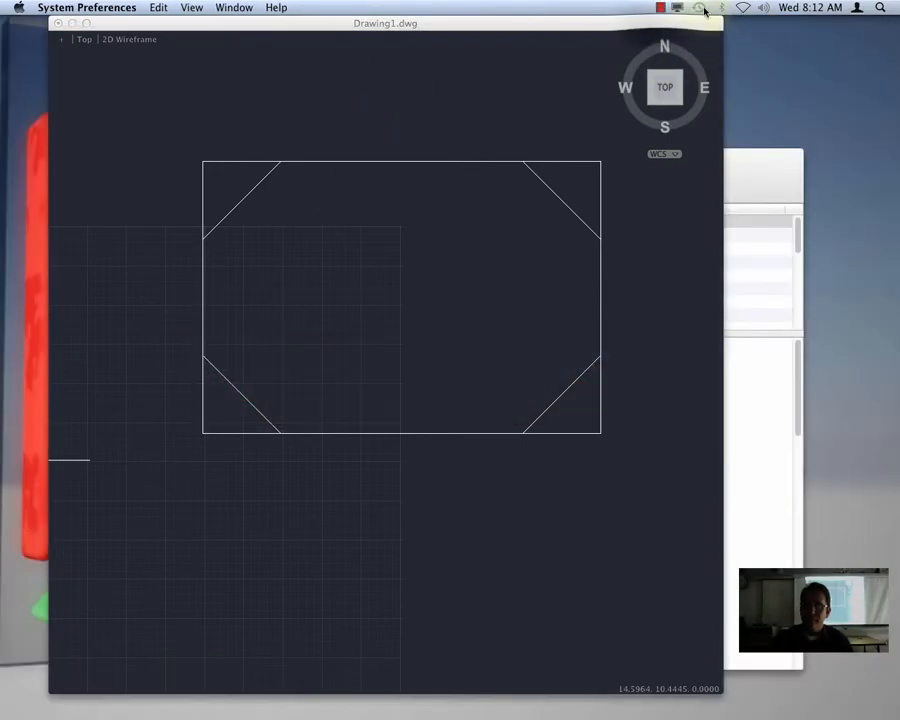
click(660, 7)
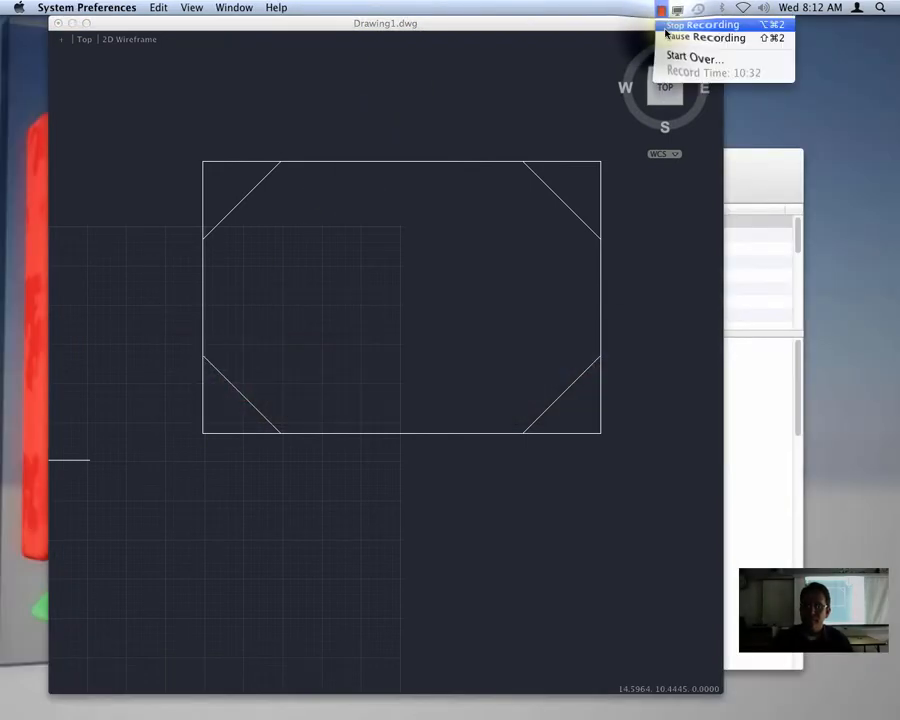